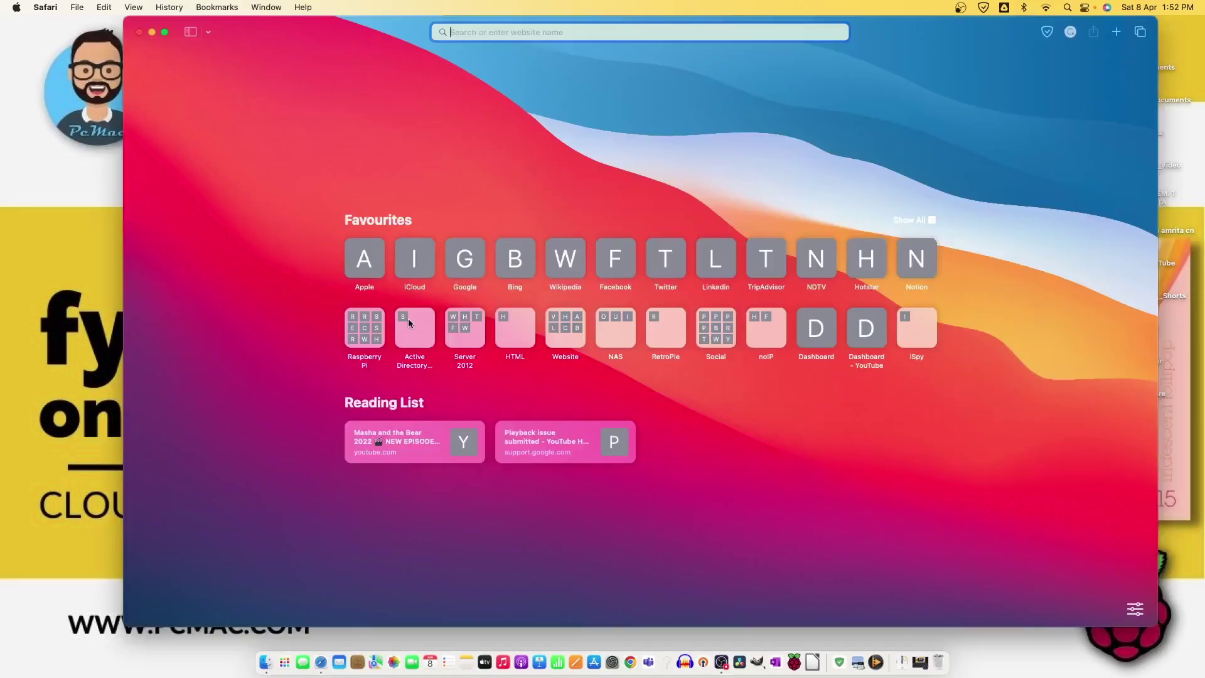
- Load fydeos.io in Safari and start spreading its floating feature boxes apart
{"action": "type", "text": "fydeos.io"}
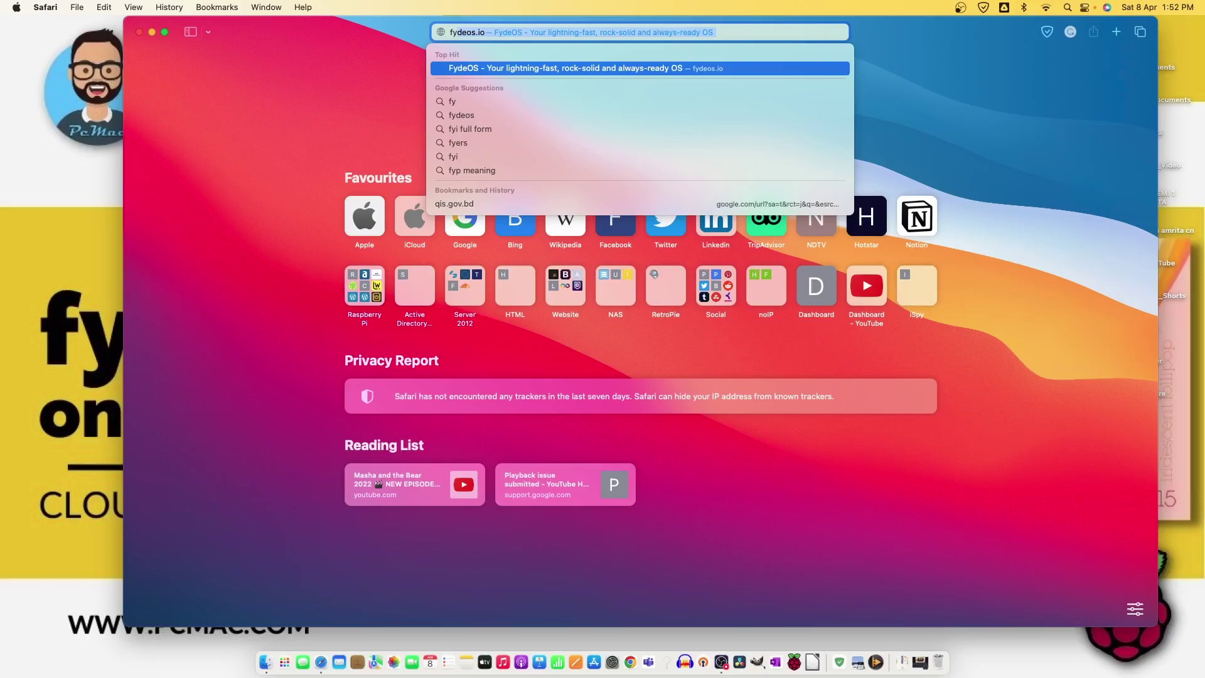
{"action": "key", "text": "Return"}
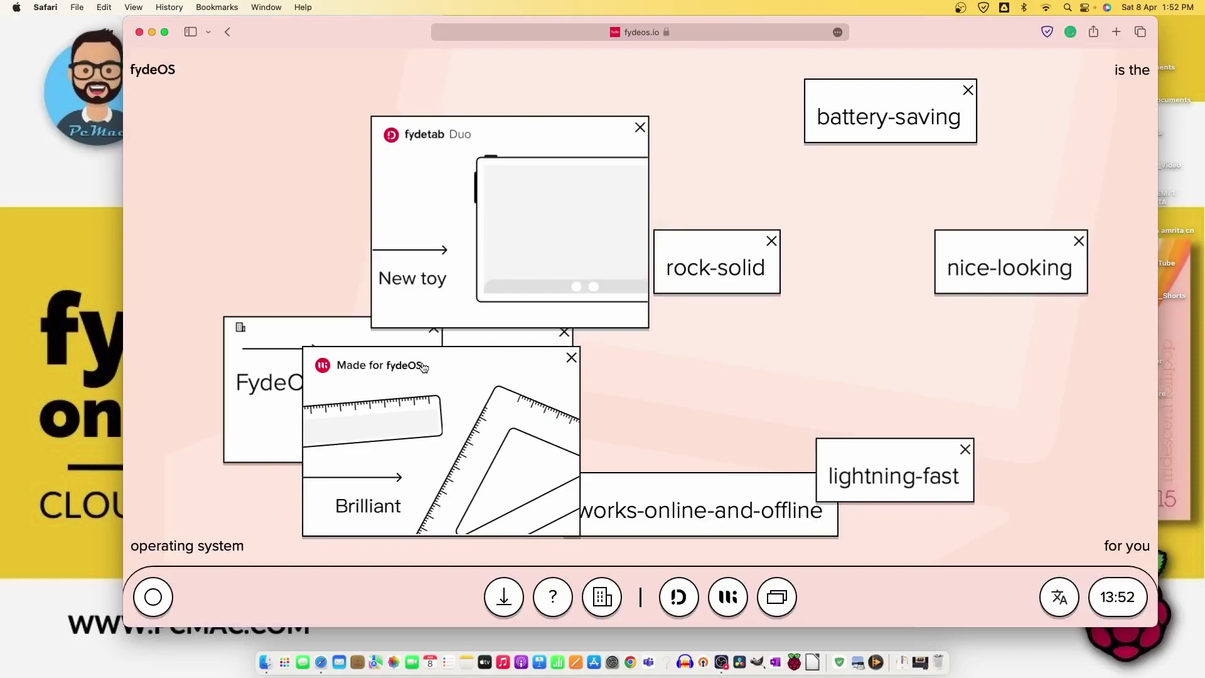
{"action": "left_click_drag", "start_coordinate": [709, 487], "coordinate": [862, 484]}
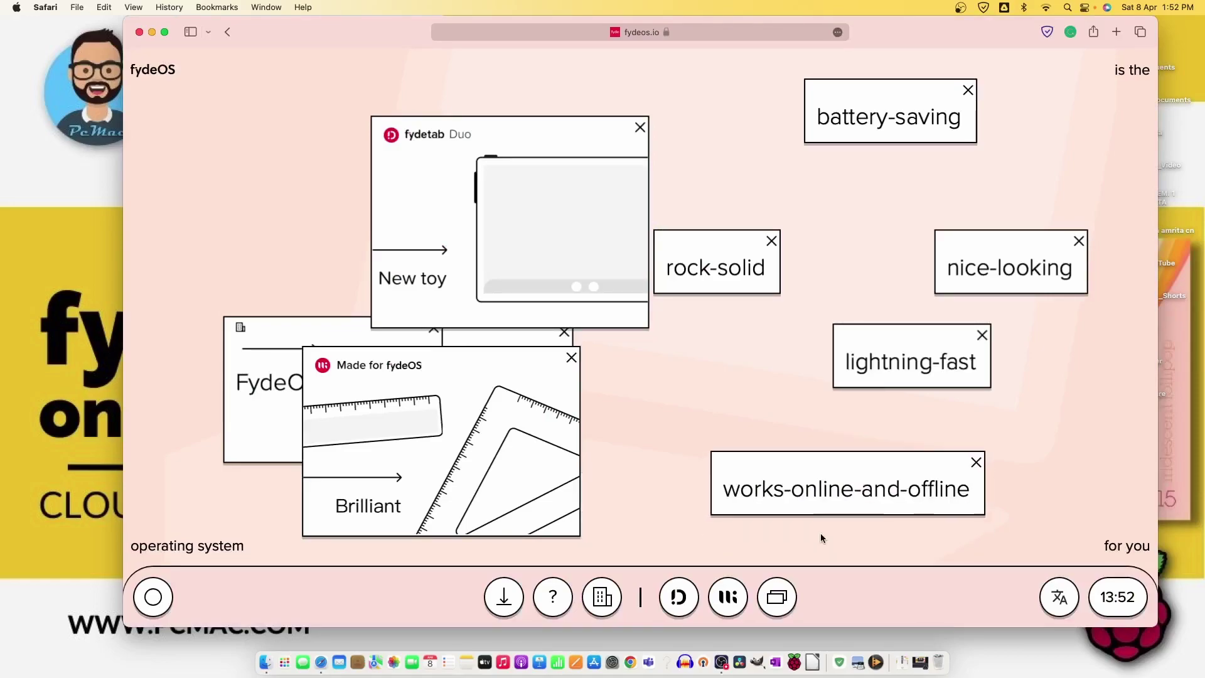
{"action": "left_click_drag", "start_coordinate": [986, 246], "coordinate": [890, 196]}
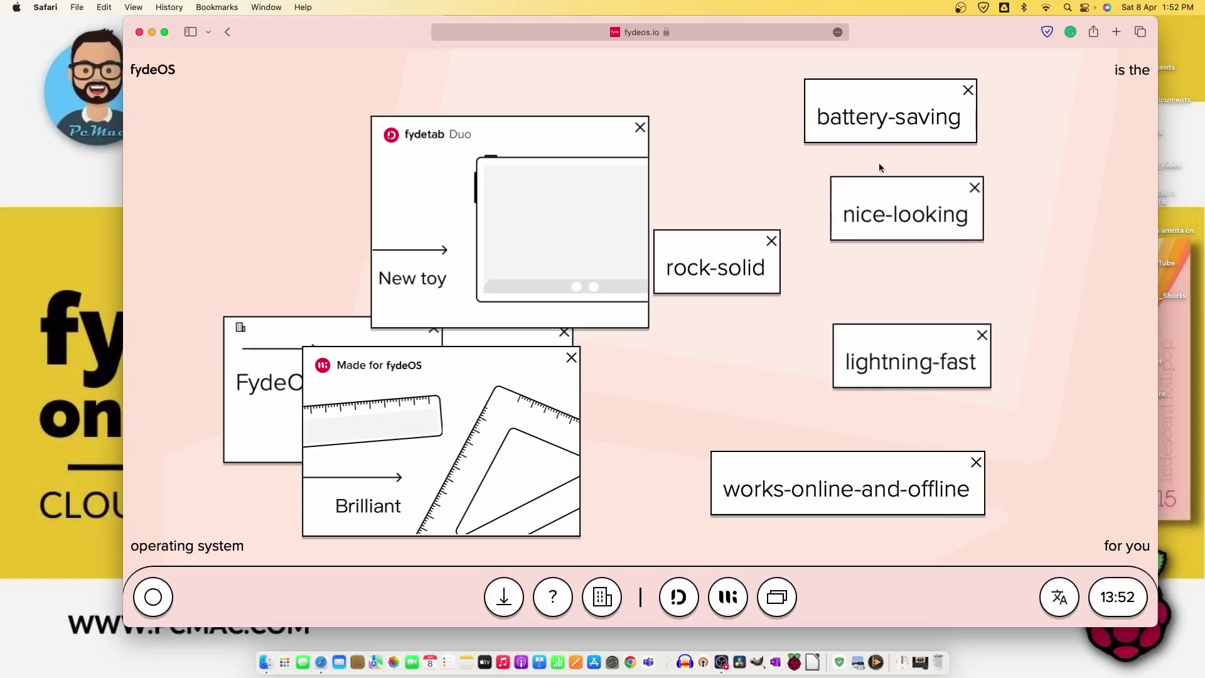
{"action": "left_click_drag", "start_coordinate": [874, 100], "coordinate": [990, 92]}
- Arrange the remaining boxes and the fydetab Duo and Made for fydeOS windows so none overlap
{"action": "left_click_drag", "start_coordinate": [910, 189], "coordinate": [964, 173]}
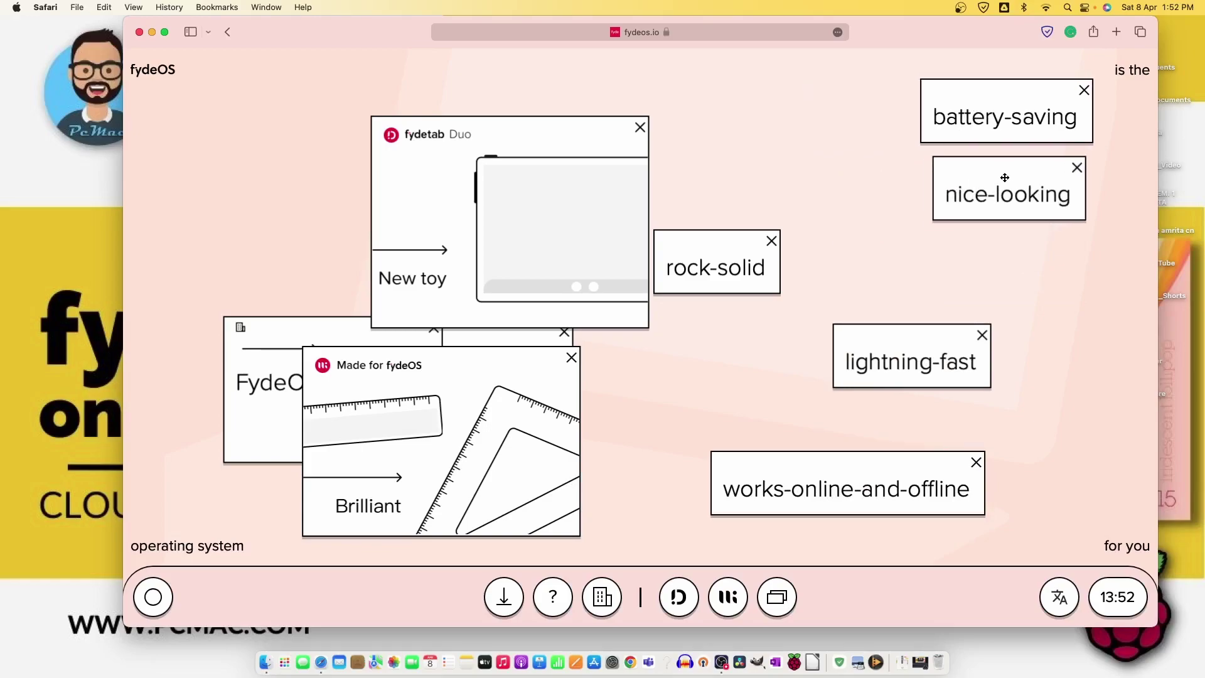
{"action": "left_click_drag", "start_coordinate": [721, 244], "coordinate": [813, 113]}
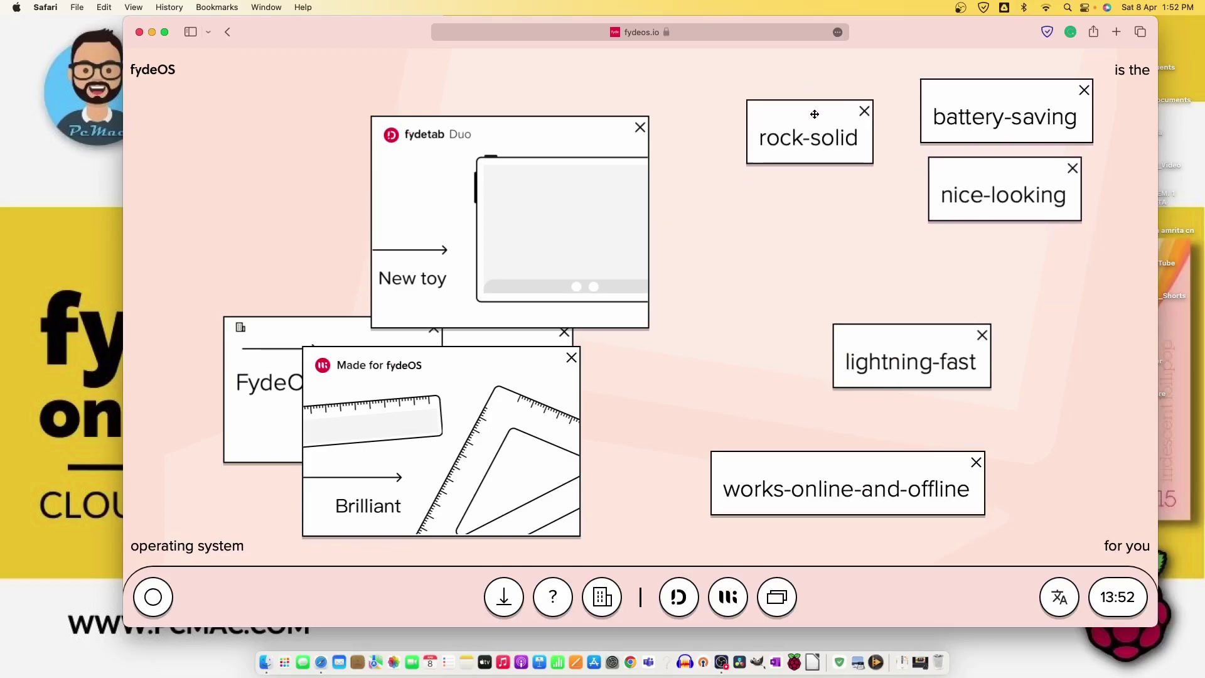
{"action": "left_click_drag", "start_coordinate": [543, 157], "coordinate": [385, 115]}
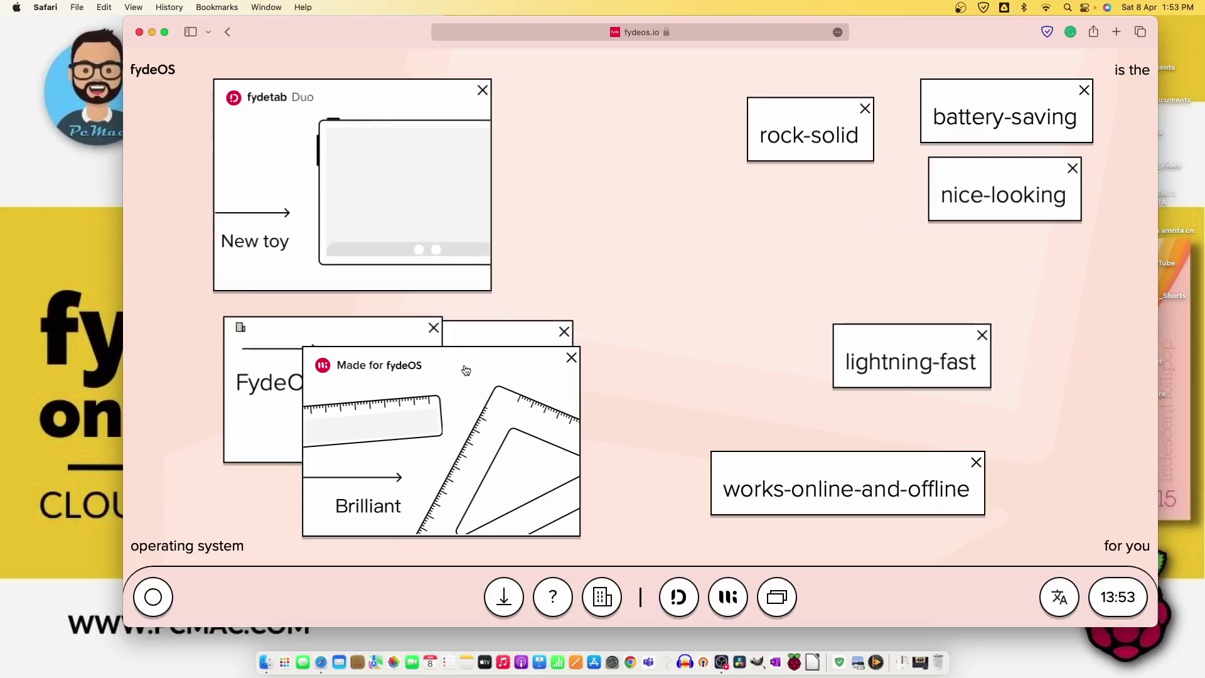
{"action": "left_click_drag", "start_coordinate": [467, 371], "coordinate": [772, 183]}
{"action": "left_click_drag", "start_coordinate": [496, 343], "coordinate": [363, 497]}
{"action": "left_click_drag", "start_coordinate": [723, 253], "coordinate": [652, 280]}
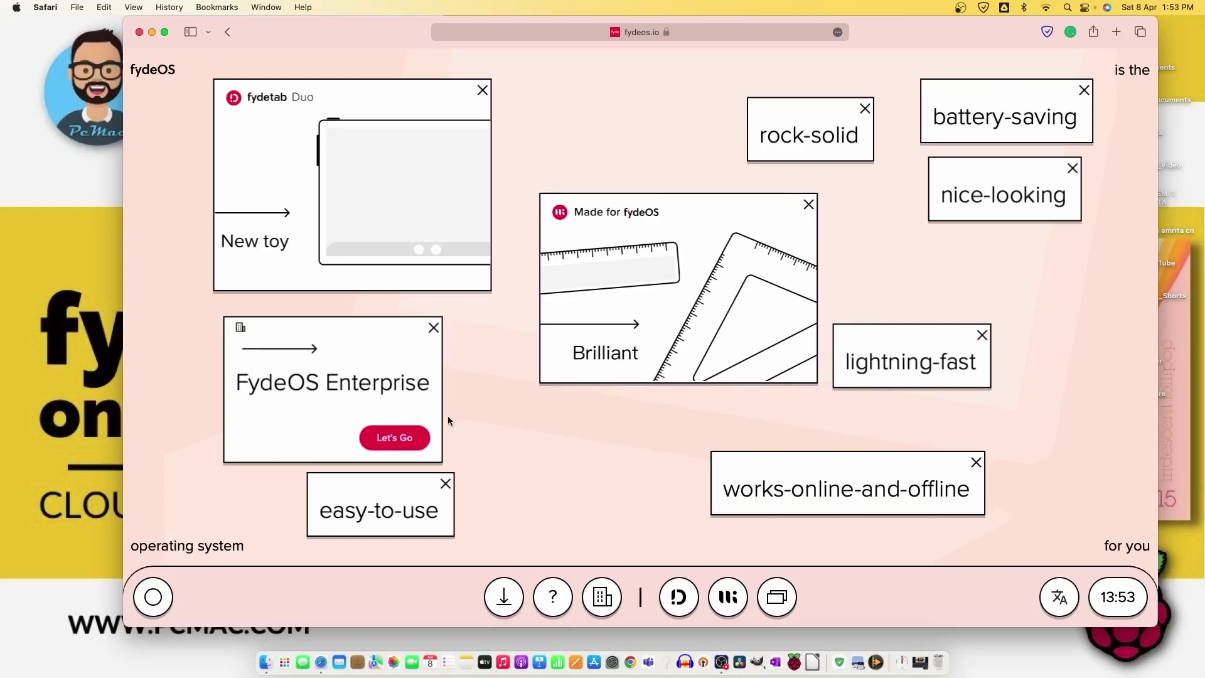
- Show the FydeOS for You downloads with the Raspberry Pi group expanded to list Pi 400 & Pi 4
{"action": "left_click", "coordinate": [504, 596]}
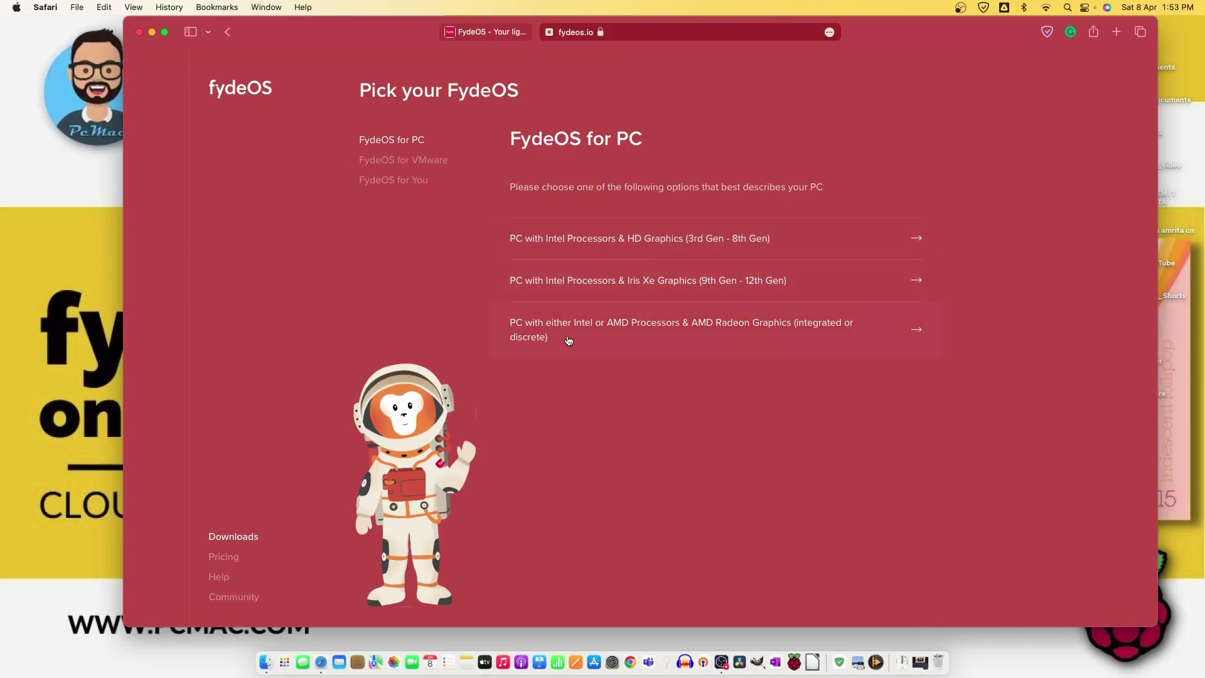
{"action": "left_click", "coordinate": [429, 163]}
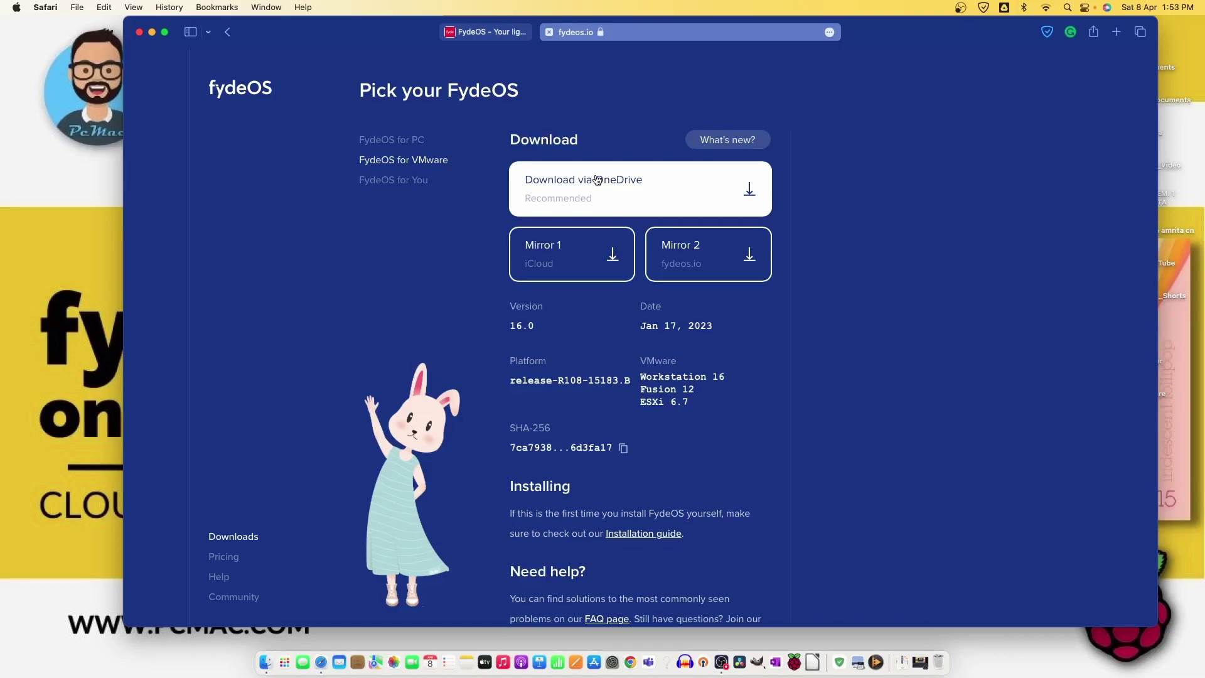
{"action": "left_click", "coordinate": [414, 184]}
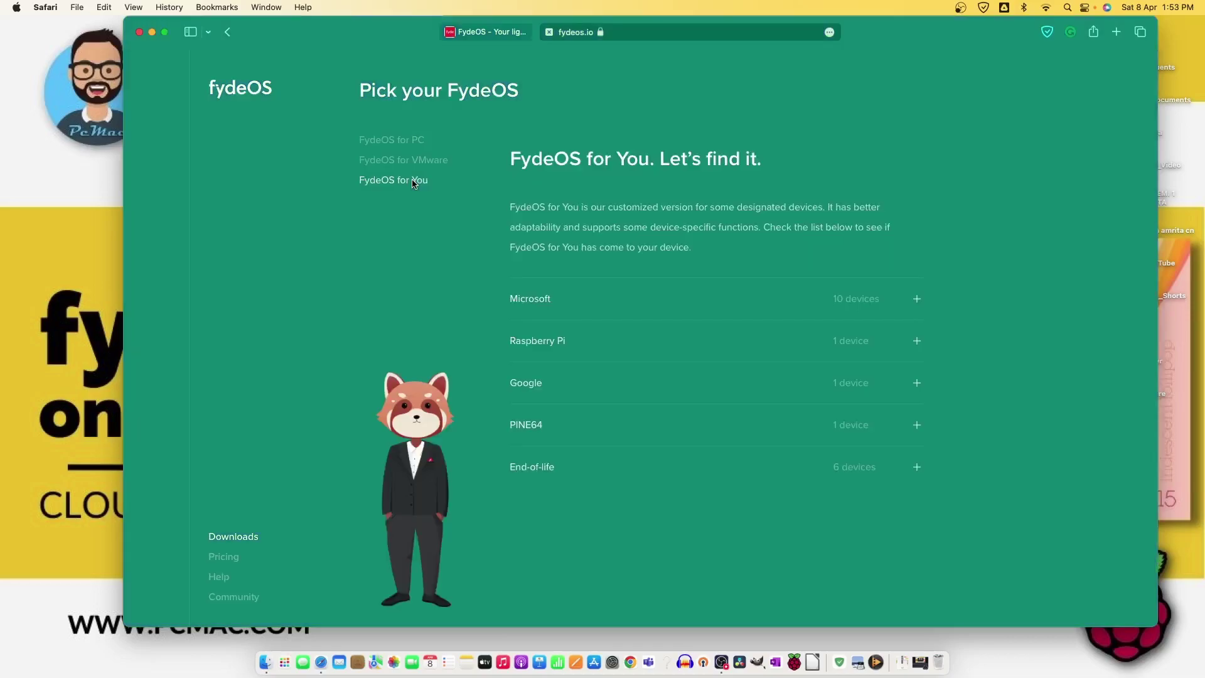
{"action": "left_click", "coordinate": [608, 340]}
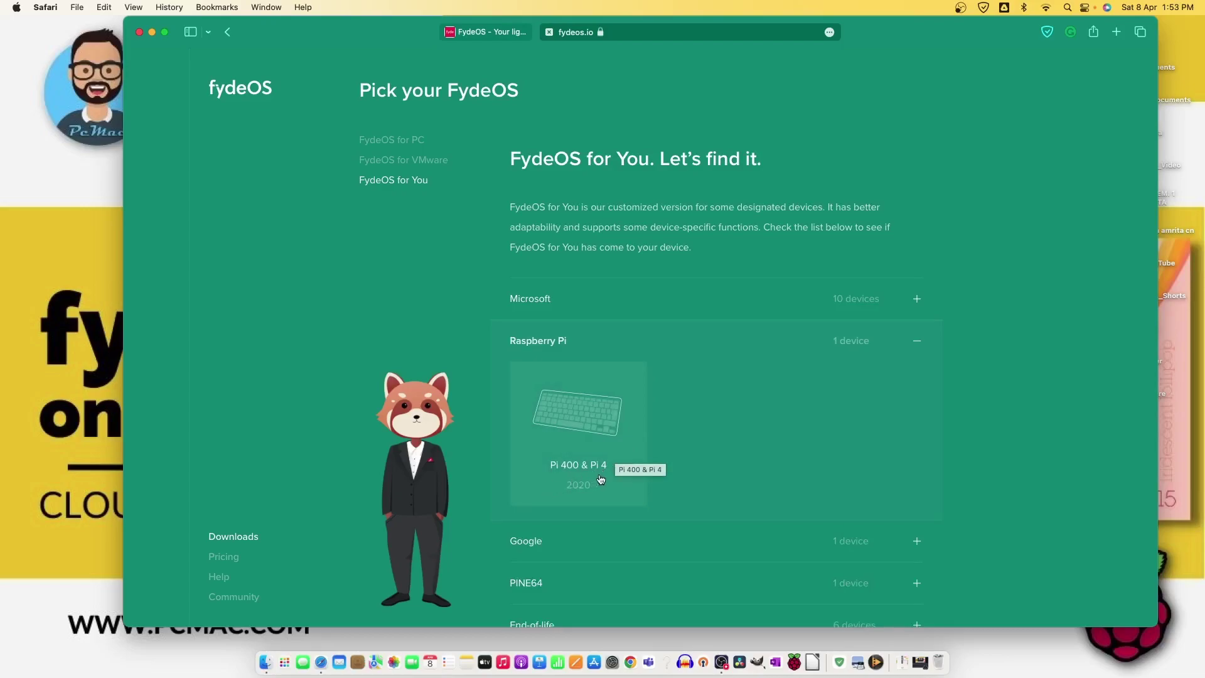
- Open the Pi 400 & Pi 4 FydeOS 16.0-SP1 download page and decline the Google Drive boot prompt
{"action": "left_click", "coordinate": [563, 398]}
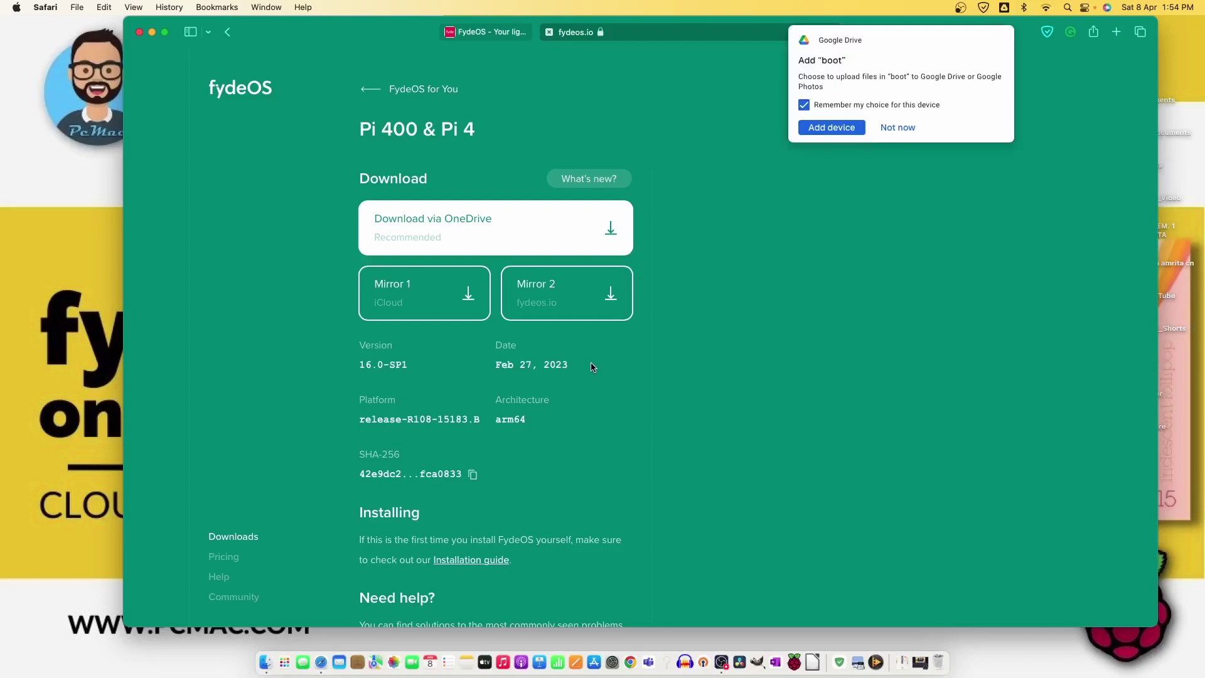
{"action": "left_click", "coordinate": [896, 127]}
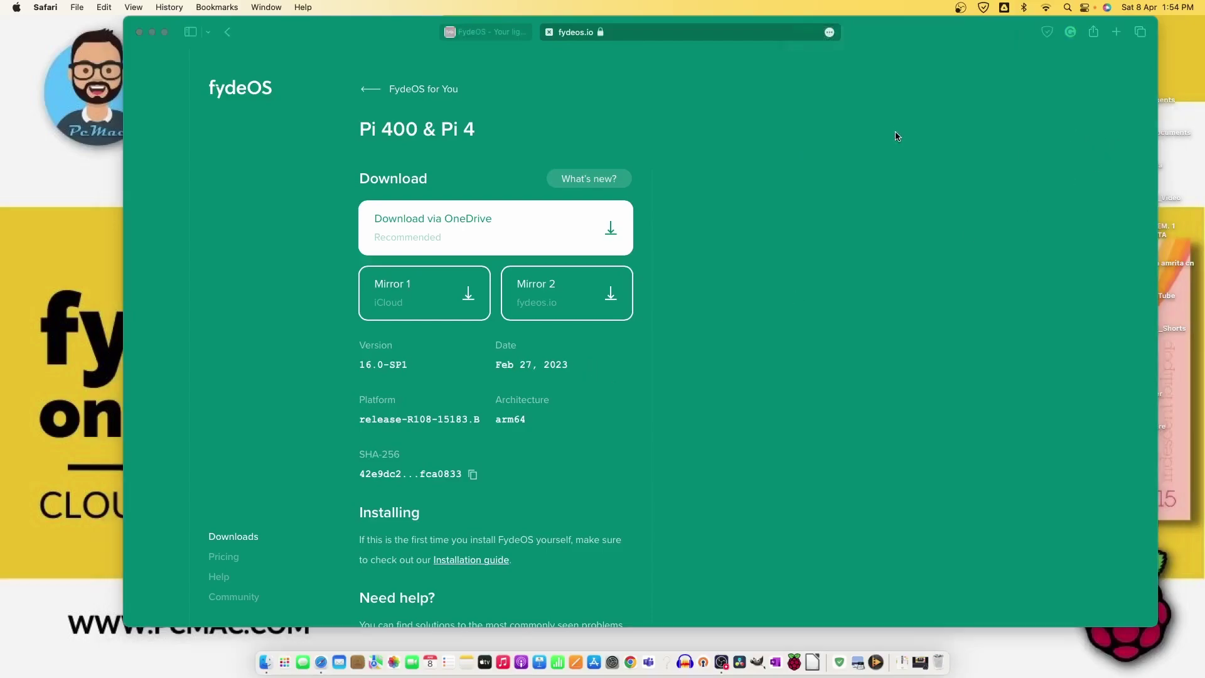
- In Raspberry Pi Imager, load the custom image FydeOS_for_You_Pi400_v16.0-SP1.img.xz
{"action": "left_click", "coordinate": [795, 663]}
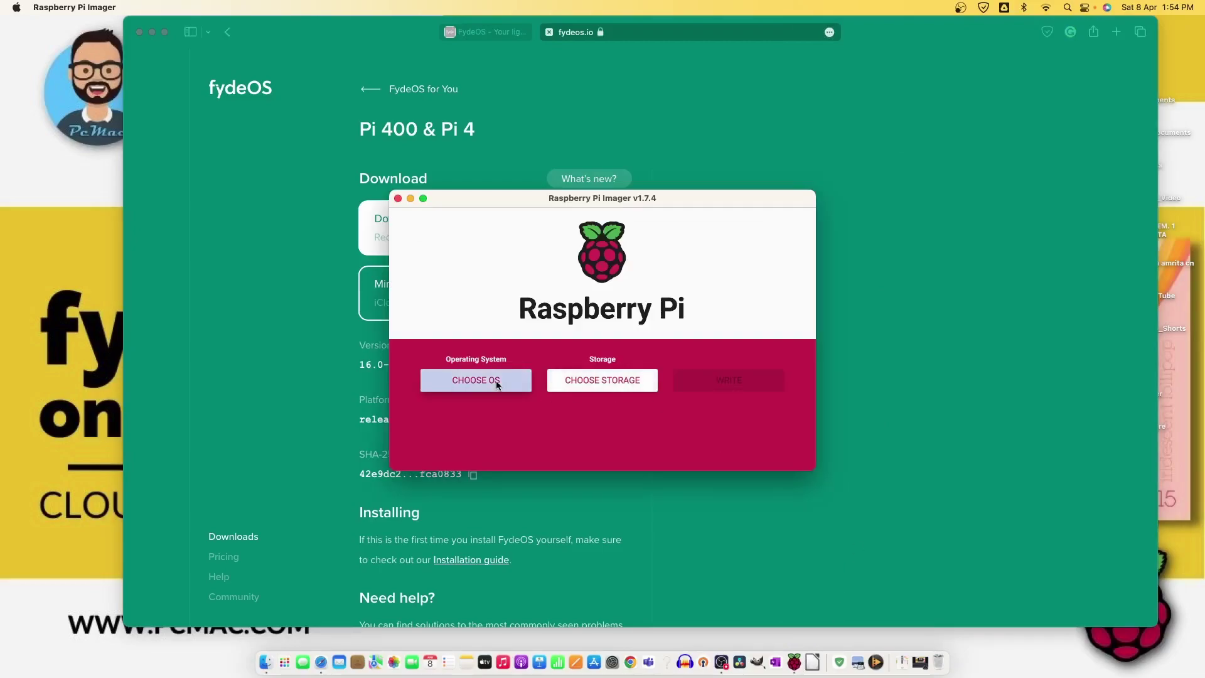
{"action": "left_click", "coordinate": [492, 379]}
{"action": "scroll", "coordinate": [618, 343], "scroll_direction": "down", "scroll_amount": 5}
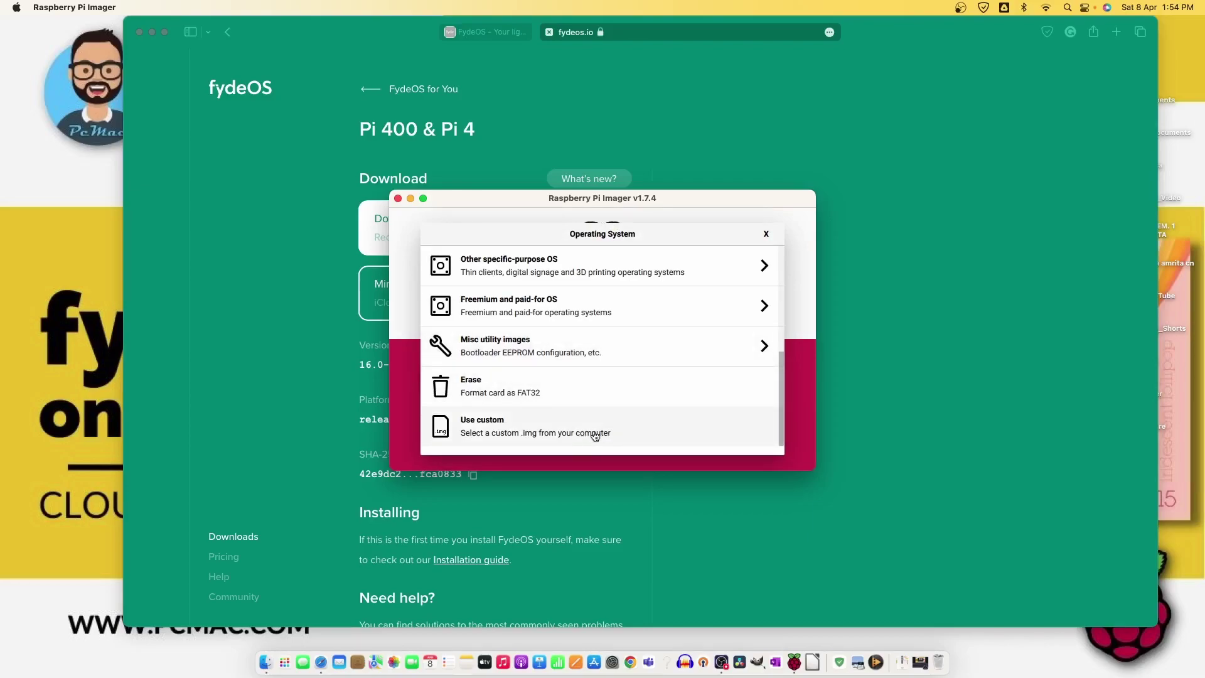
{"action": "left_click", "coordinate": [529, 433]}
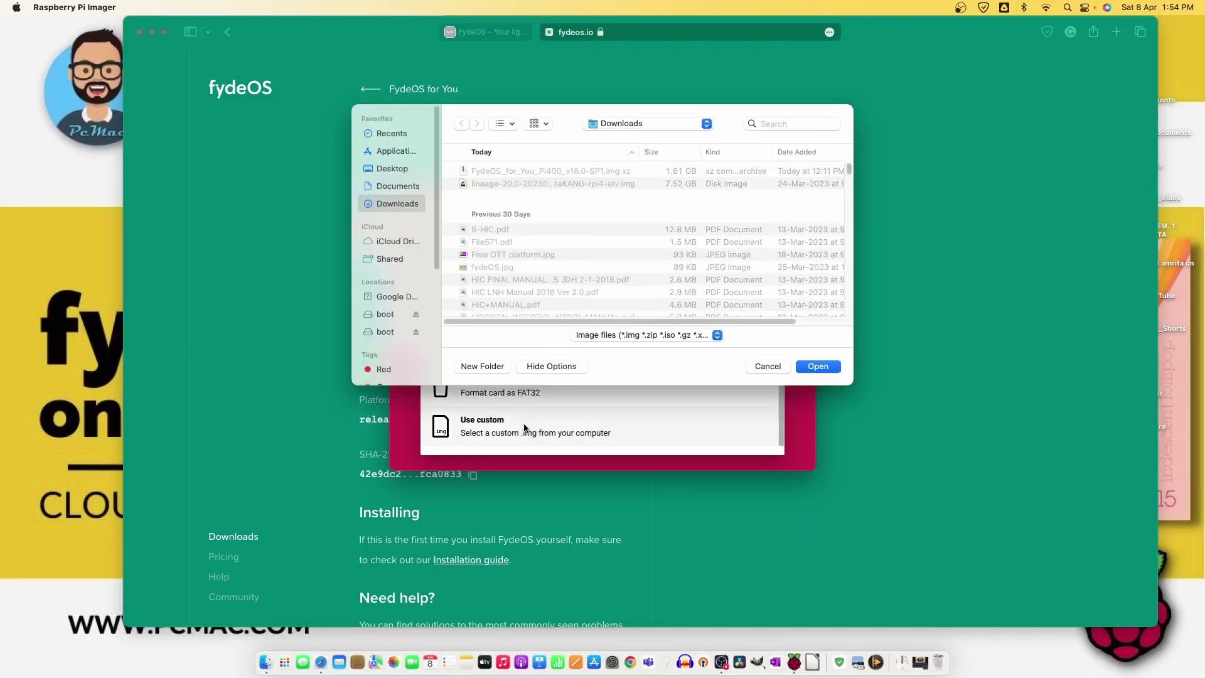
{"action": "left_click", "coordinate": [546, 172]}
{"action": "left_click", "coordinate": [813, 369]}
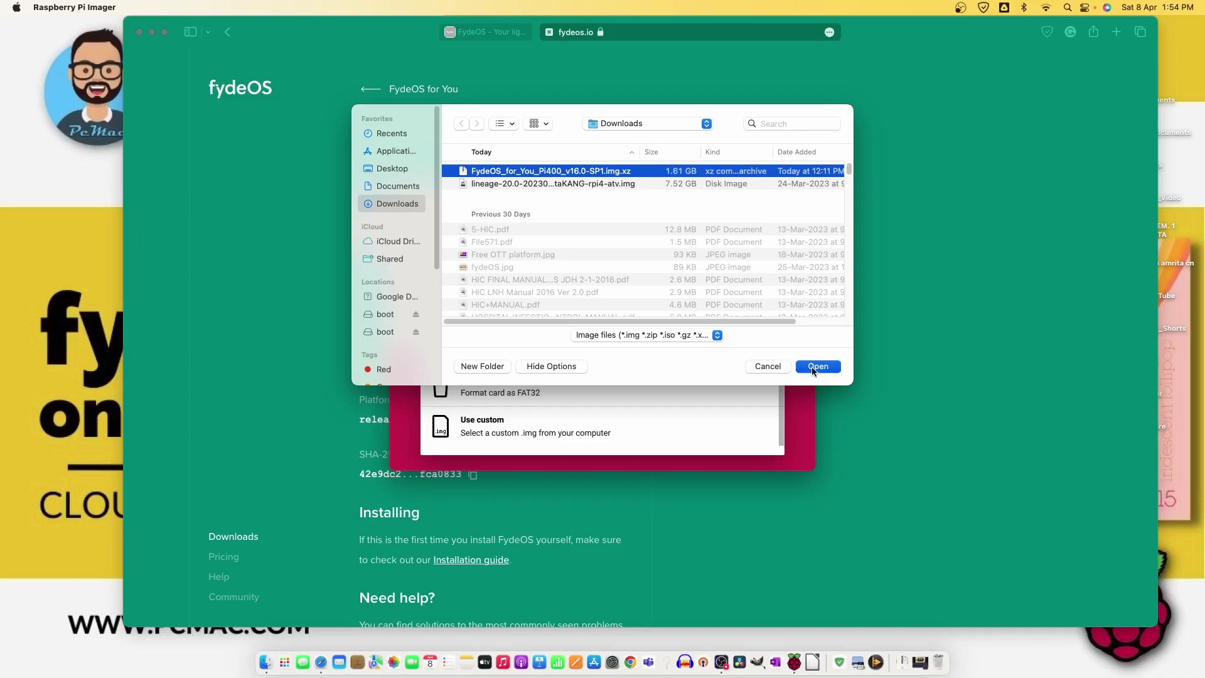
- Target the MXT-USB drive as storage and start the write
{"action": "left_click", "coordinate": [659, 392]}
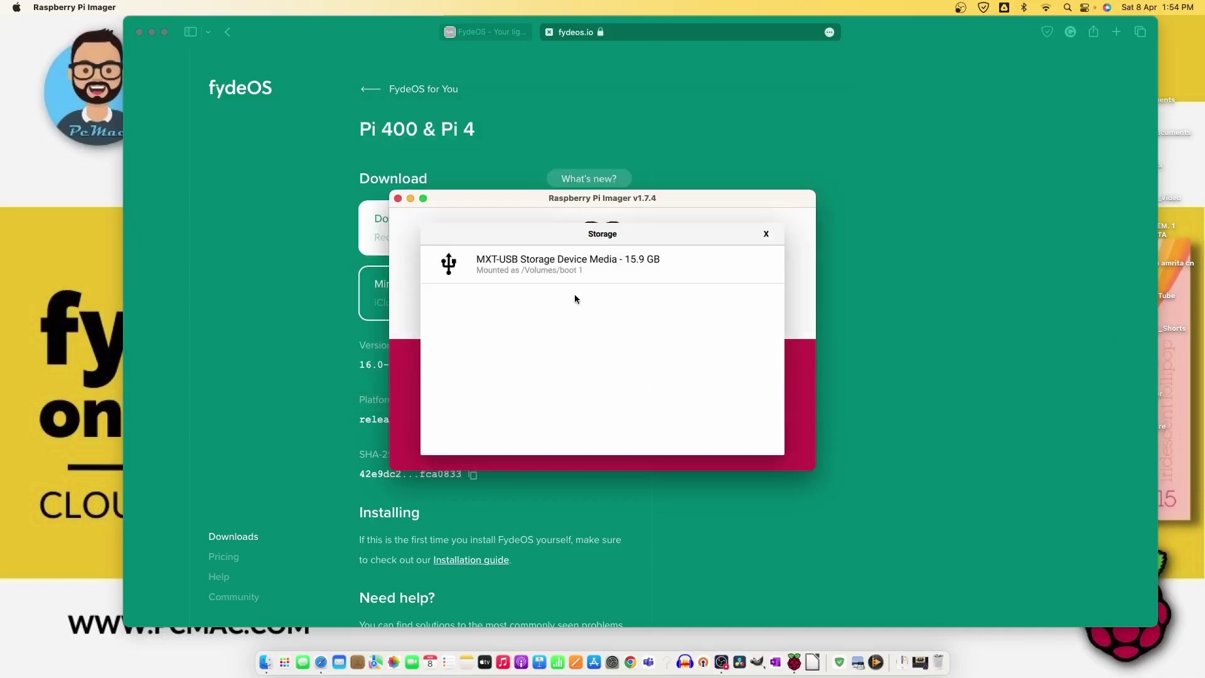
{"action": "left_click", "coordinate": [586, 276]}
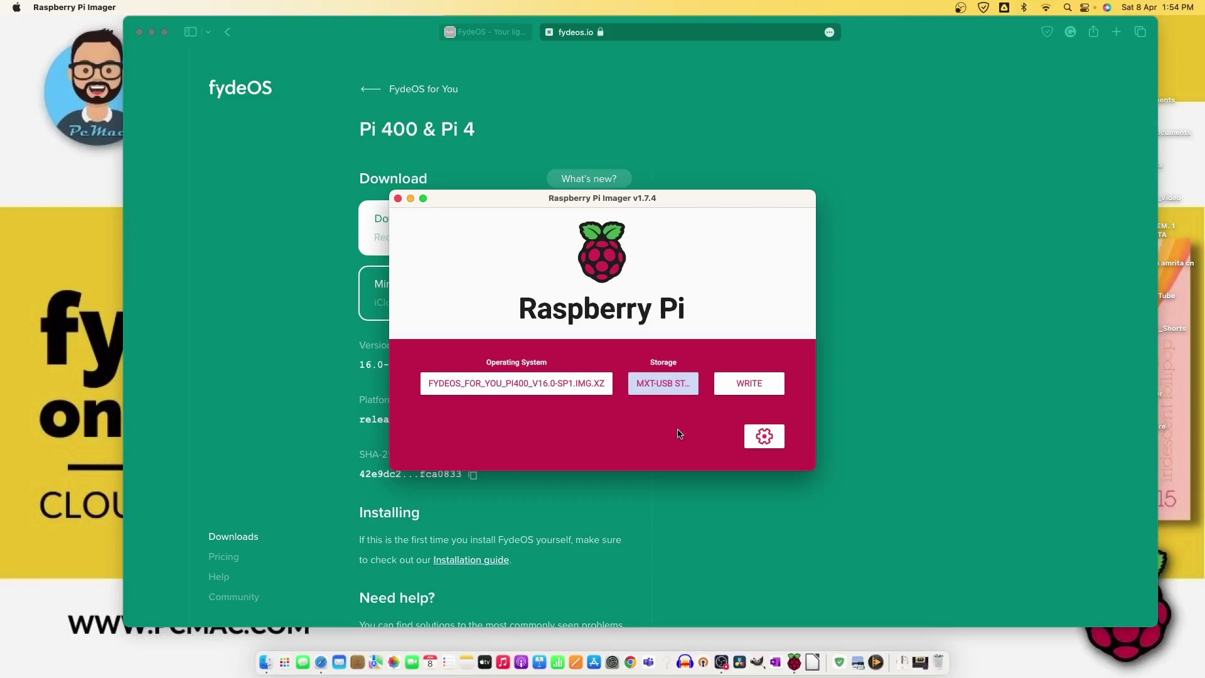
{"action": "left_click", "coordinate": [765, 382]}
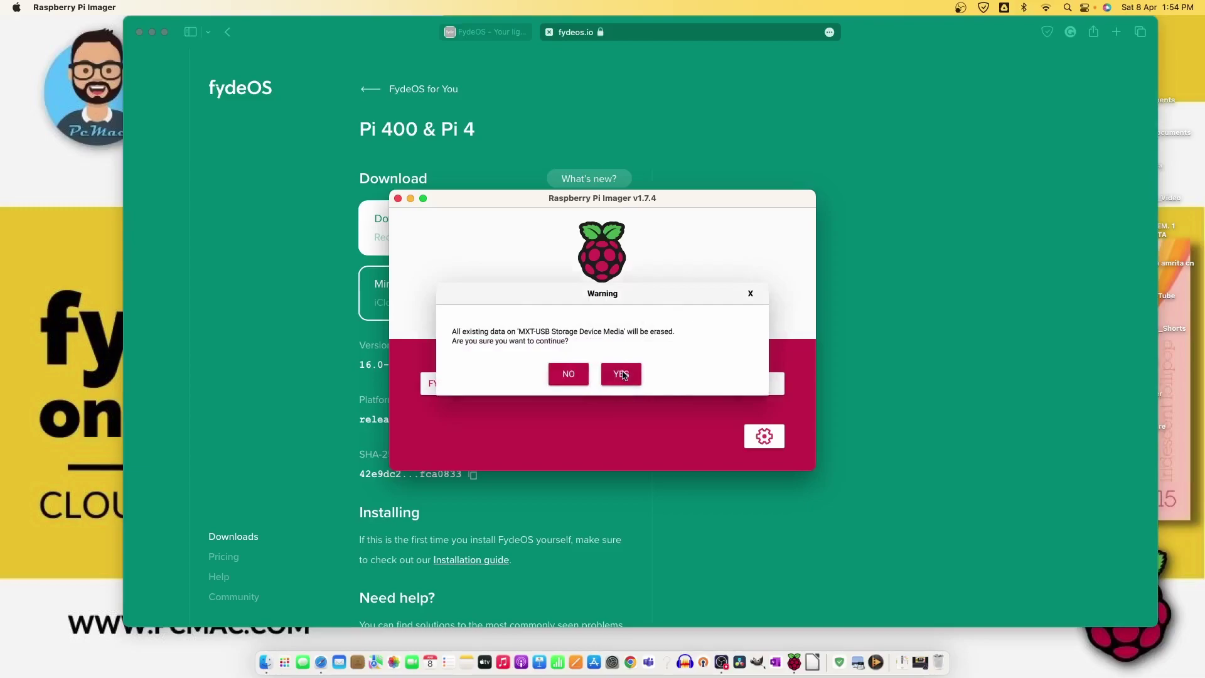
- Confirm erasing the MXT-USB drive and authorize with the macOS password to write the image
{"action": "left_click", "coordinate": [624, 374]}
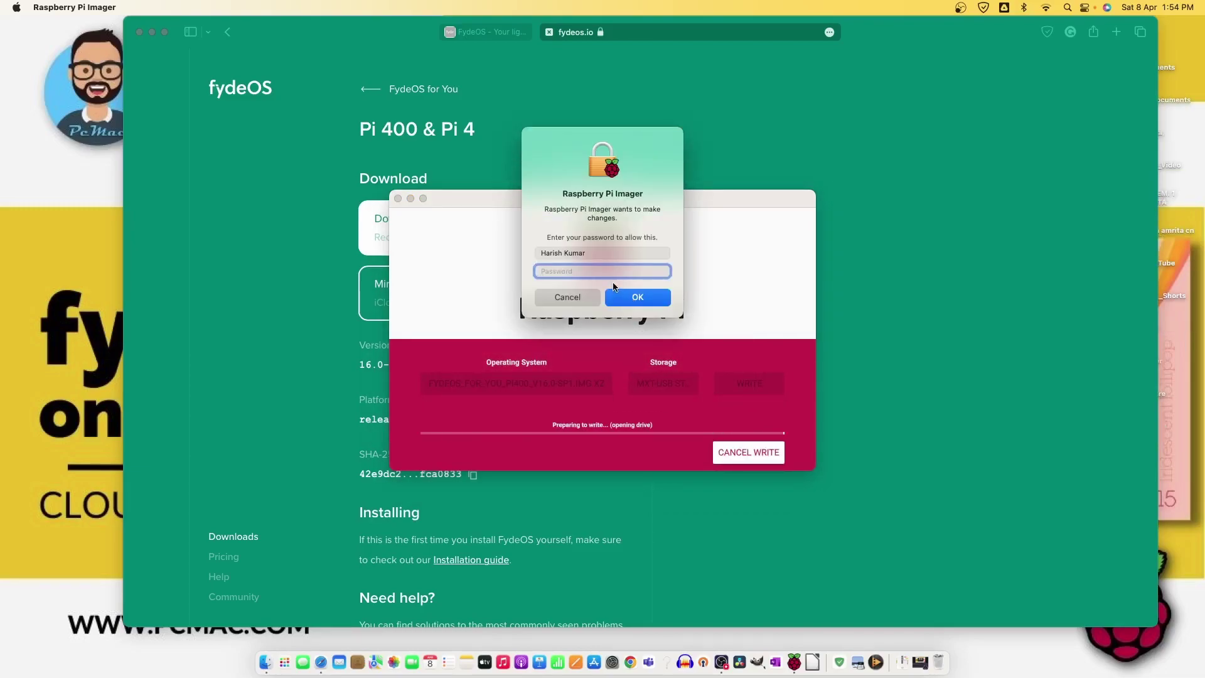
{"action": "type", "text": "•••••••••••••••"}
{"action": "key", "text": "Return"}
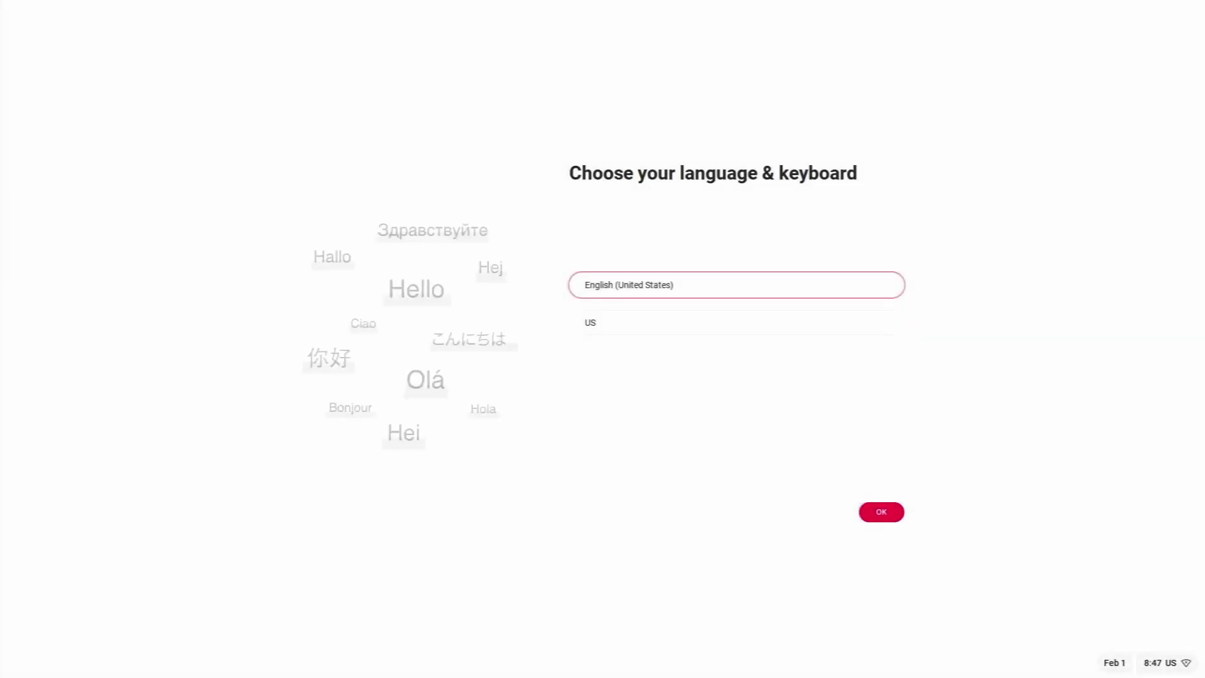
- Keep English (United States) with the US keyboard and confirm to reach Install FydeOS
{"action": "key", "text": "space"}
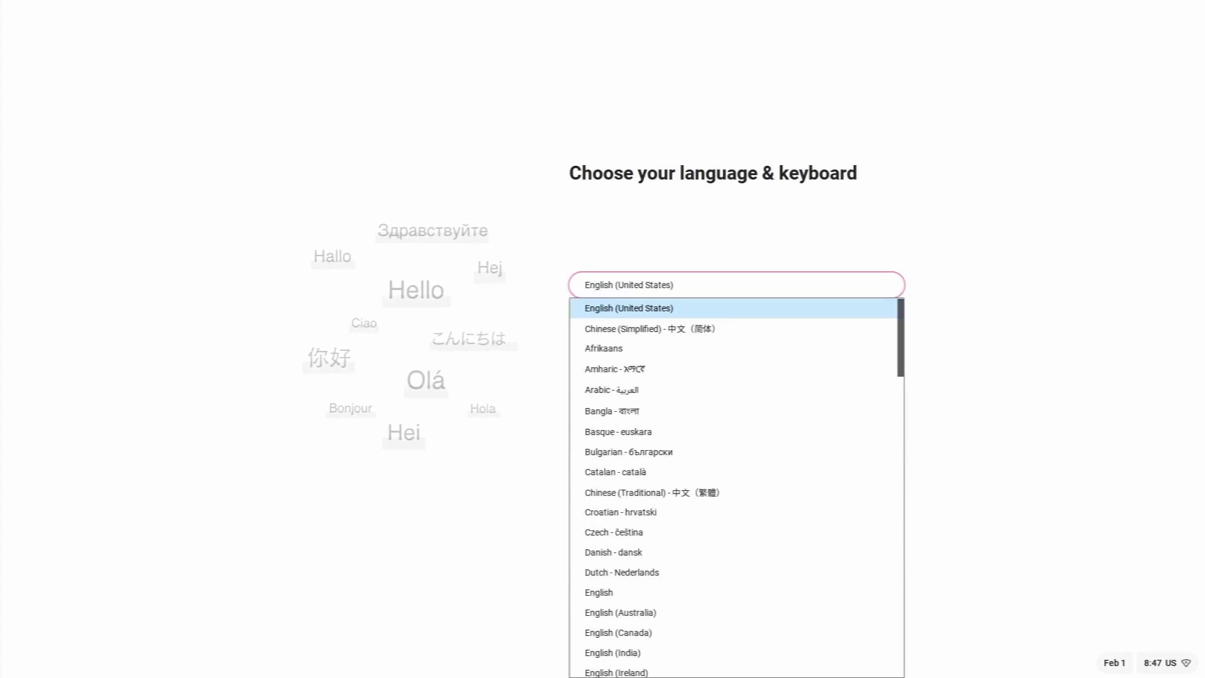
{"action": "key", "text": "Return"}
{"action": "key", "text": "Tab"}
{"action": "key", "text": "Tab"}
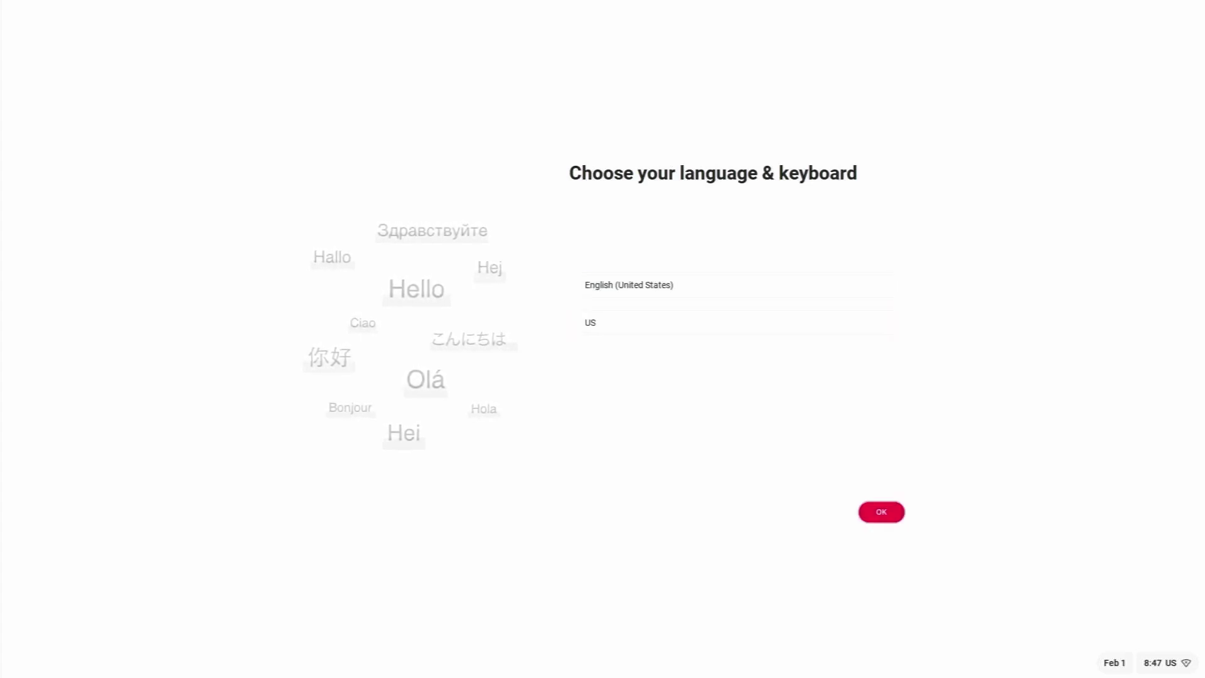
{"action": "key", "text": "Return"}
{"action": "key", "text": "Return"}
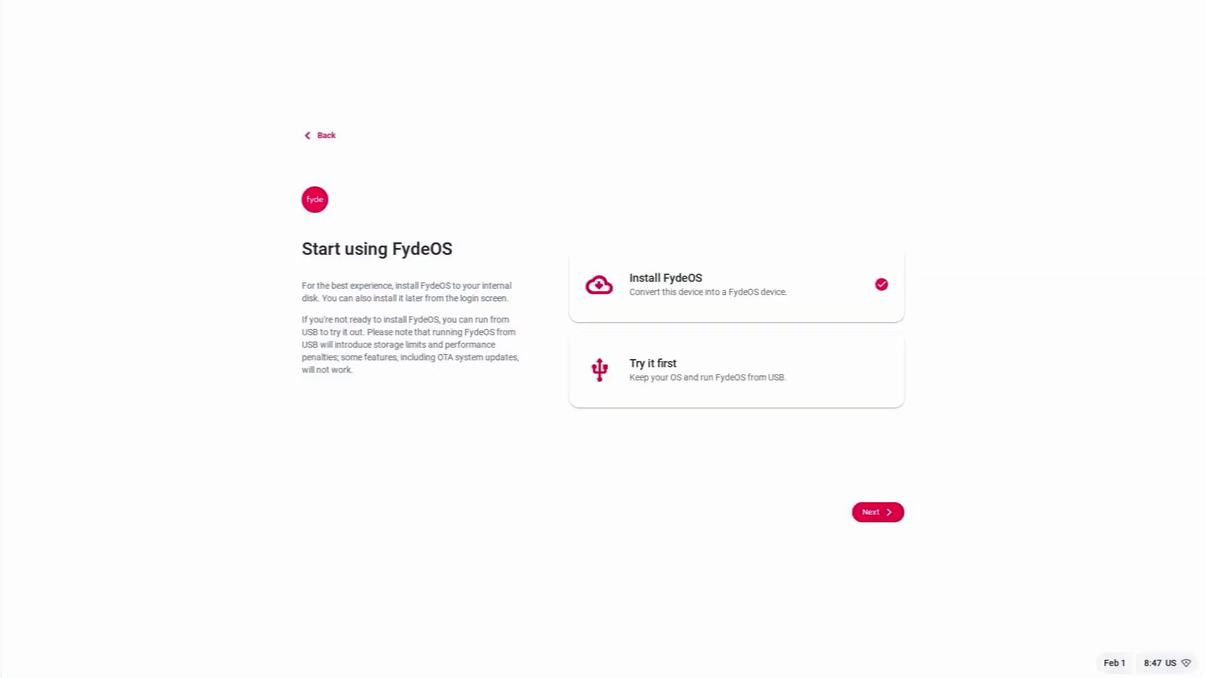
- Choose Install FydeOS and start a full disk installation onto /dev/sda
{"action": "key", "text": "Return"}
{"action": "key", "text": "Tab"}
{"action": "key", "text": "Return"}
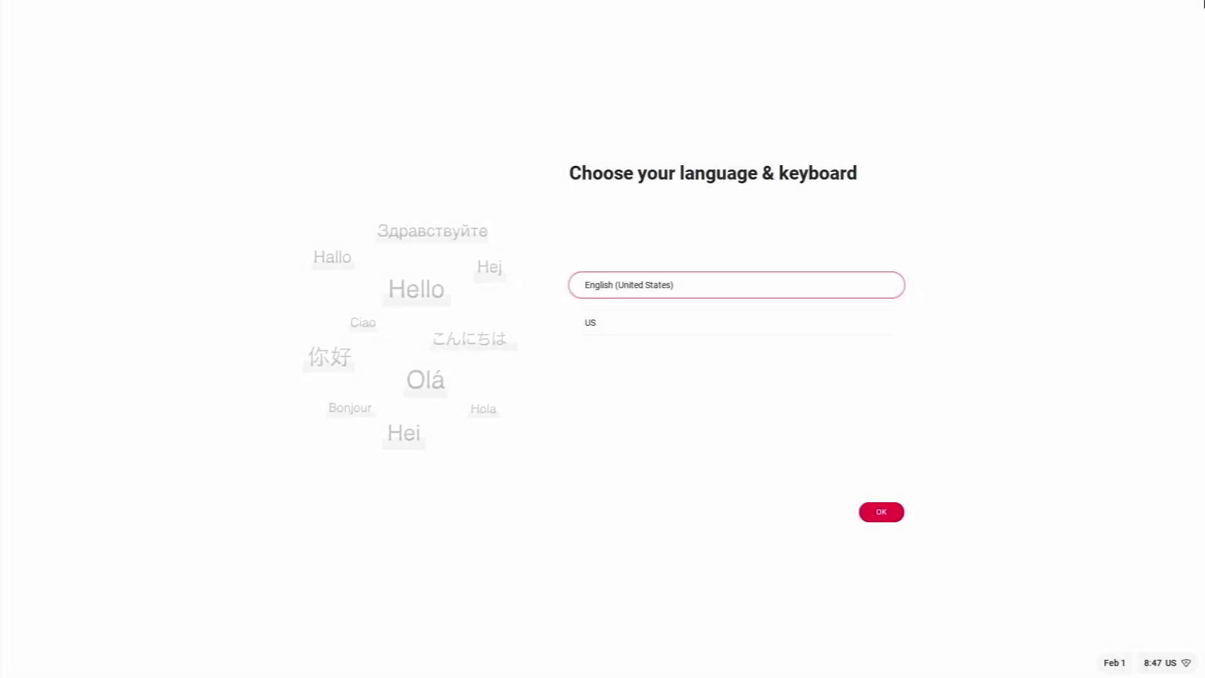
- Confirm English (United States) and US keyboard, then start setup from the Welcome screen
{"action": "key", "text": "Tab"}
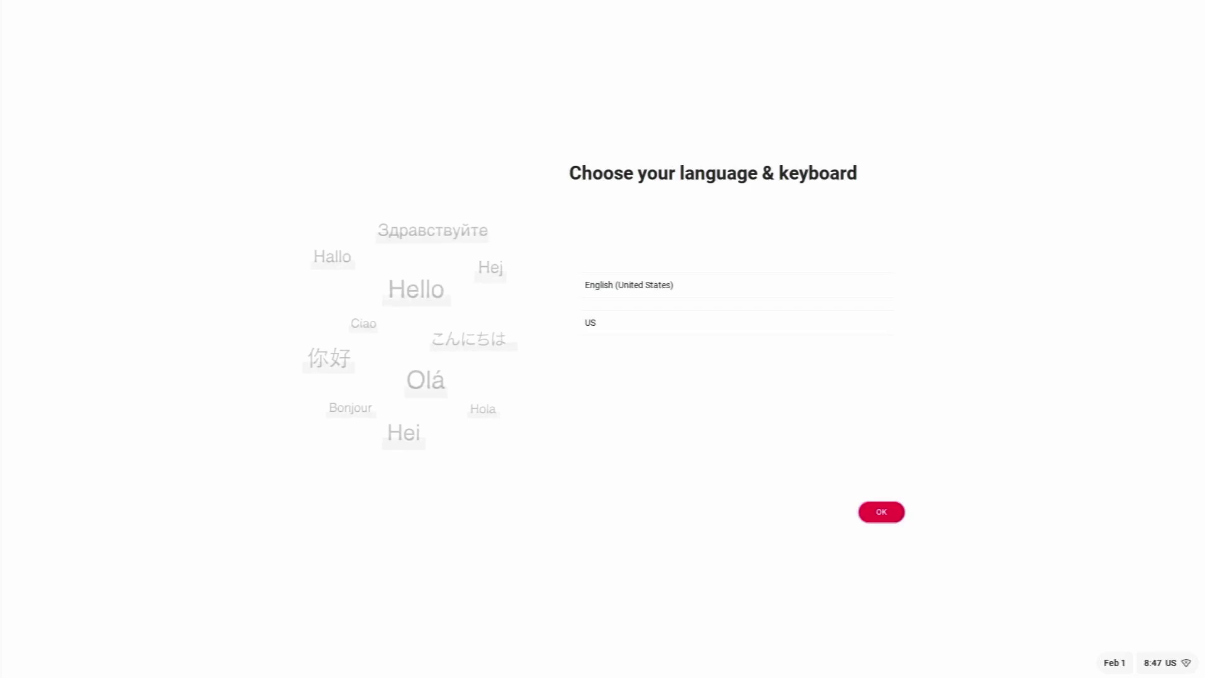
{"action": "key", "text": "Tab"}
{"action": "key", "text": "Return"}
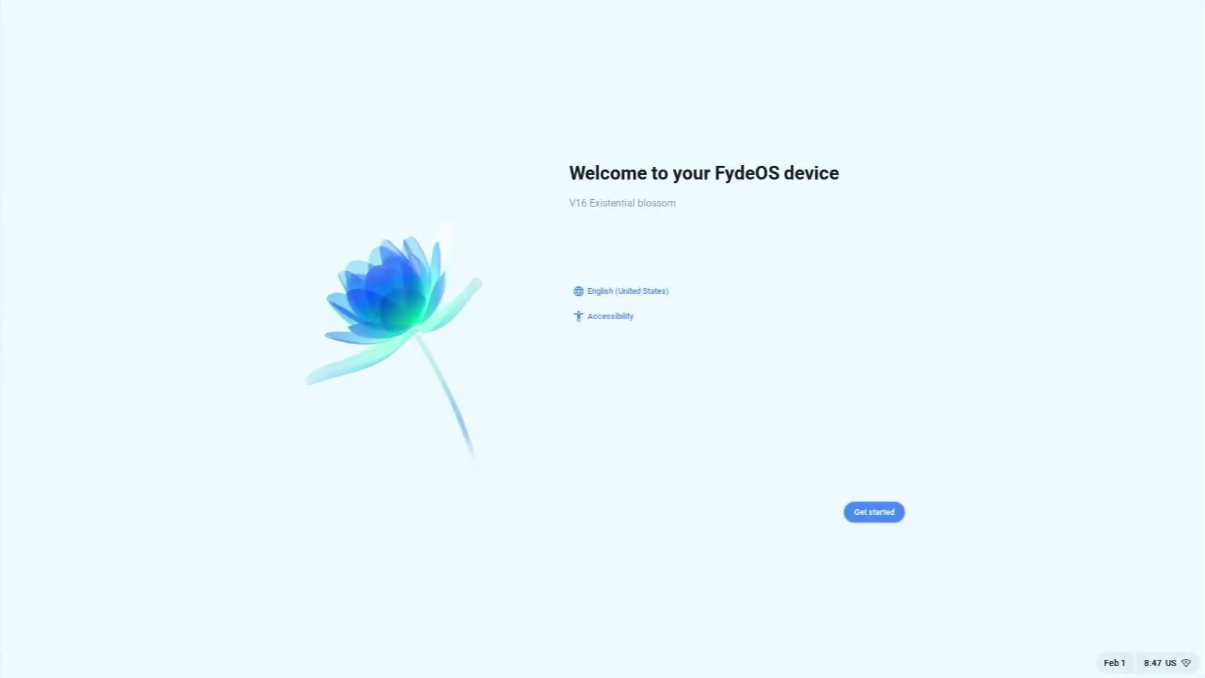
{"action": "key", "text": "Return"}
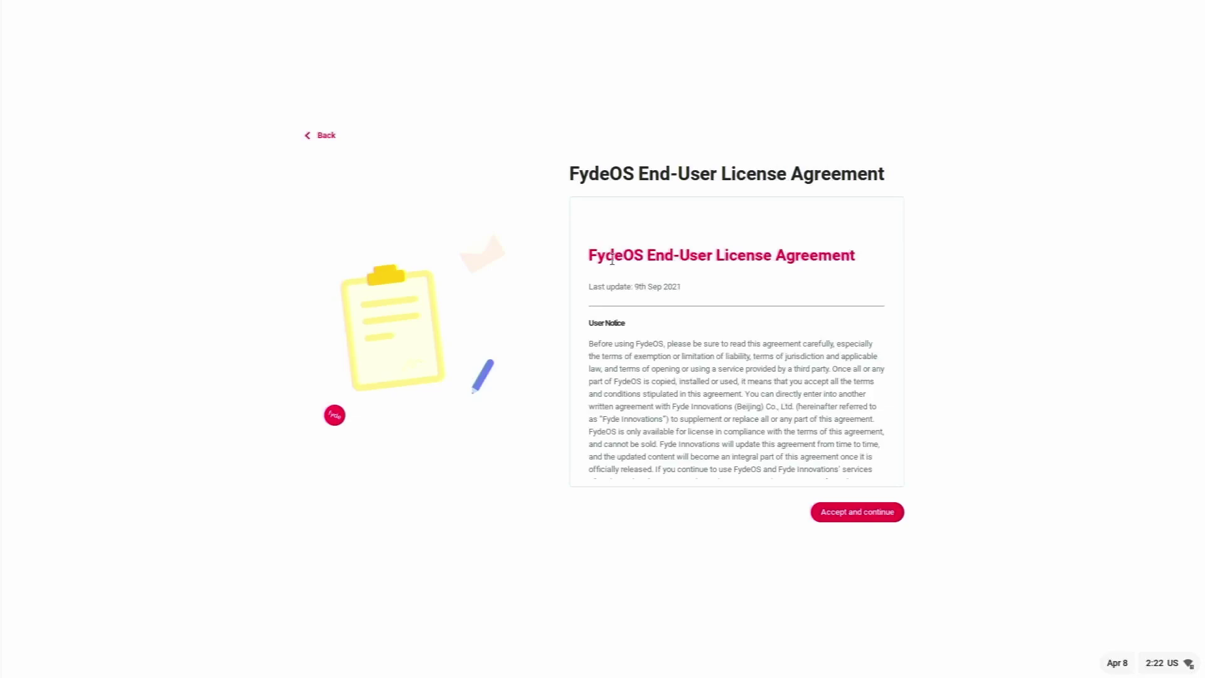
- Accept the FydeOS End-User License Agreement and continue
{"action": "left_click", "coordinate": [841, 514]}
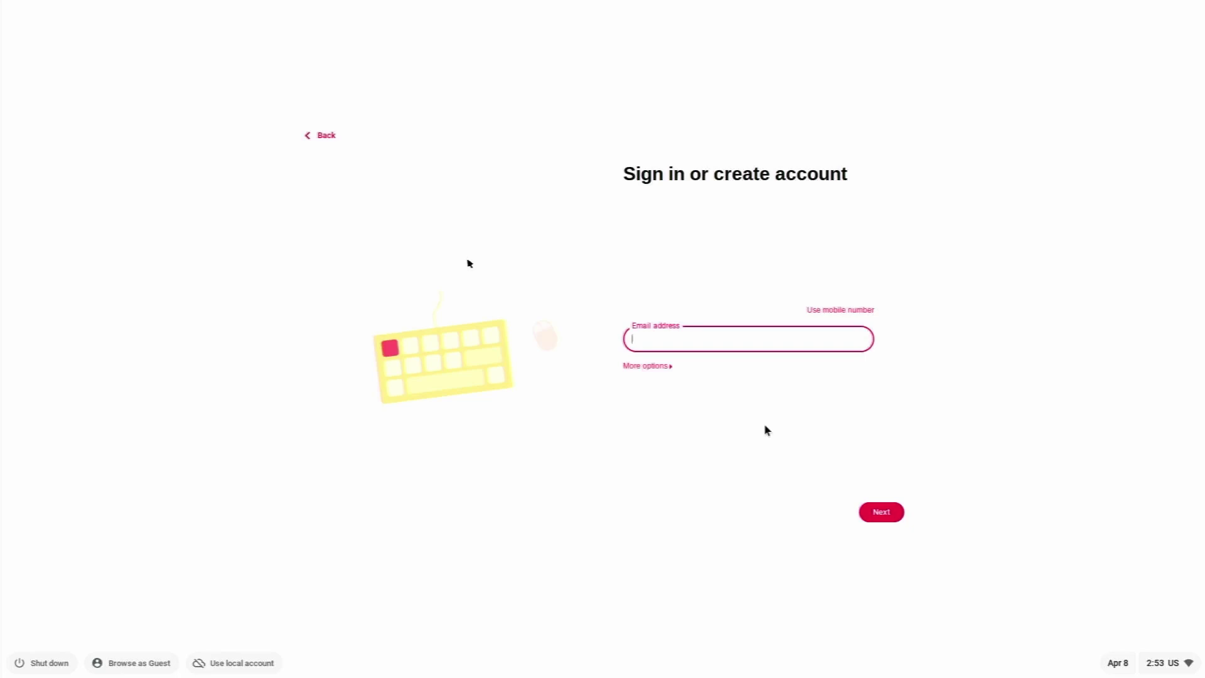
- Under More options, enter the account email address and continue to the Finished soon page
{"action": "left_click", "coordinate": [657, 369]}
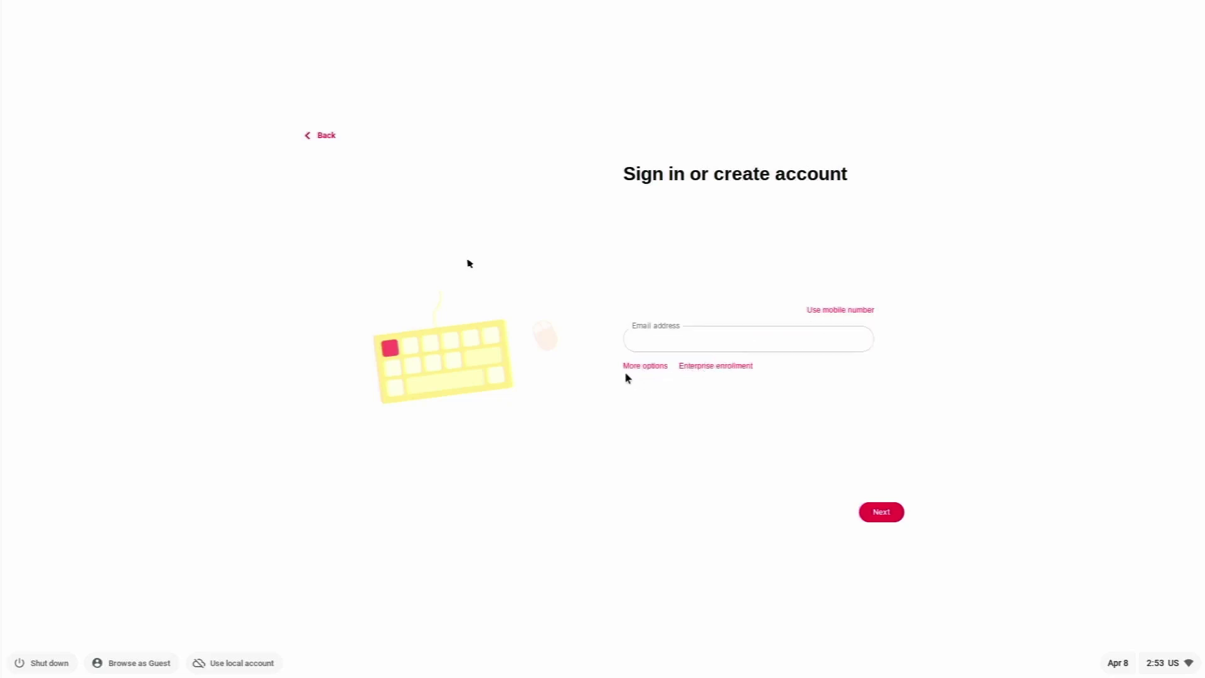
{"action": "left_click", "coordinate": [639, 344]}
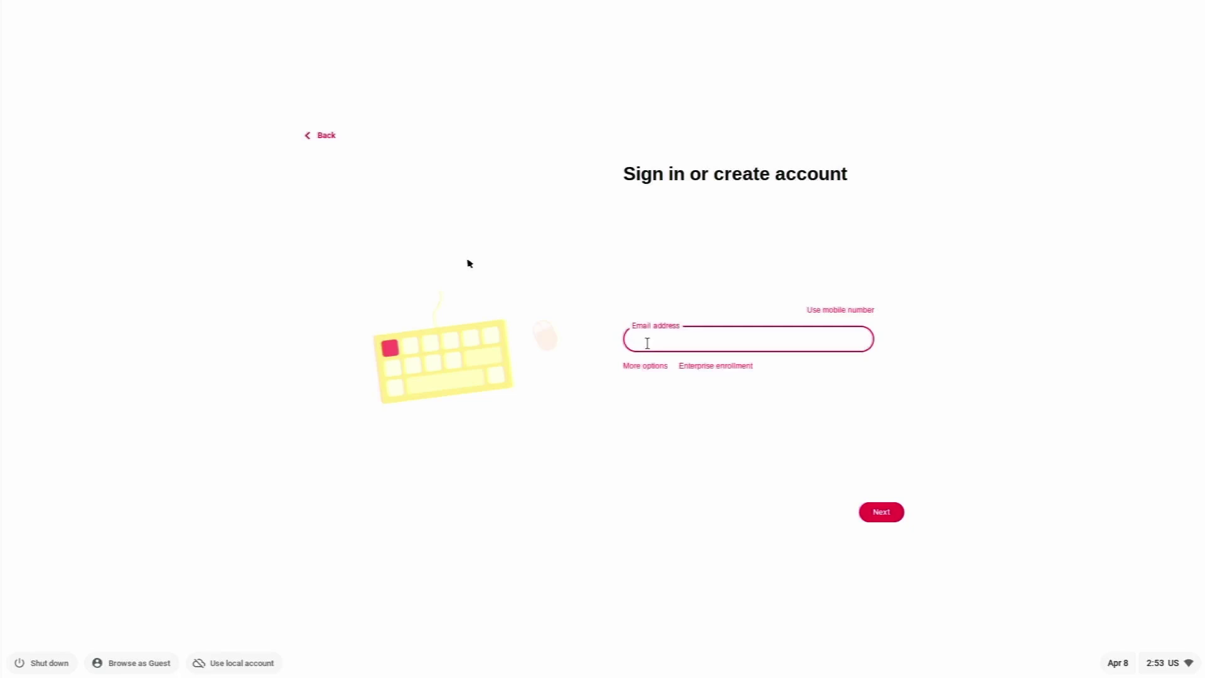
{"action": "key", "text": "Return"}
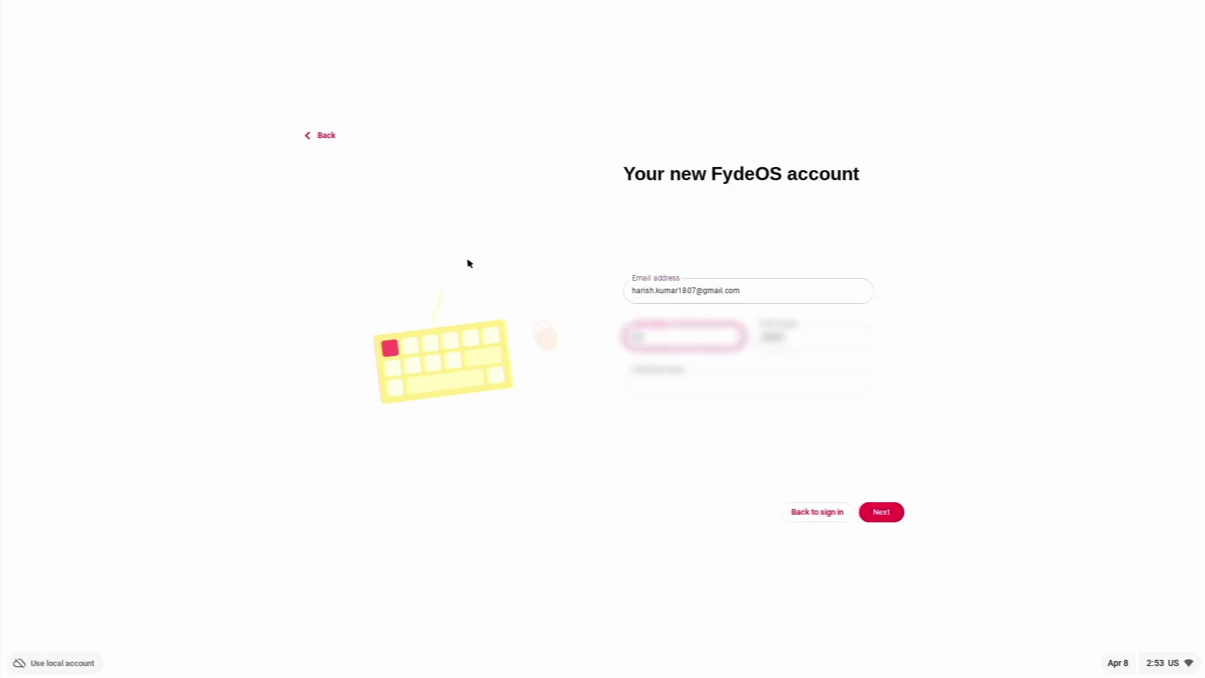
{"action": "key", "text": "Return"}
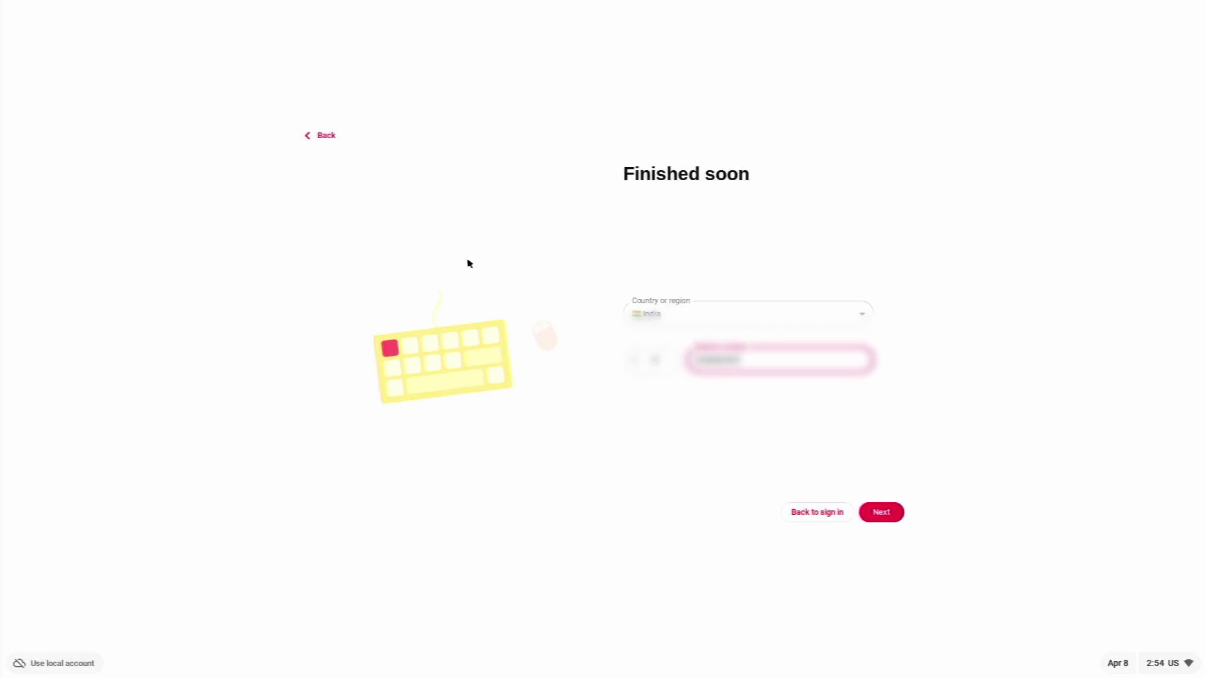
- Submit the phone number, then enter the Telegram one-time passcode to verify the account
{"action": "key", "text": "Return"}
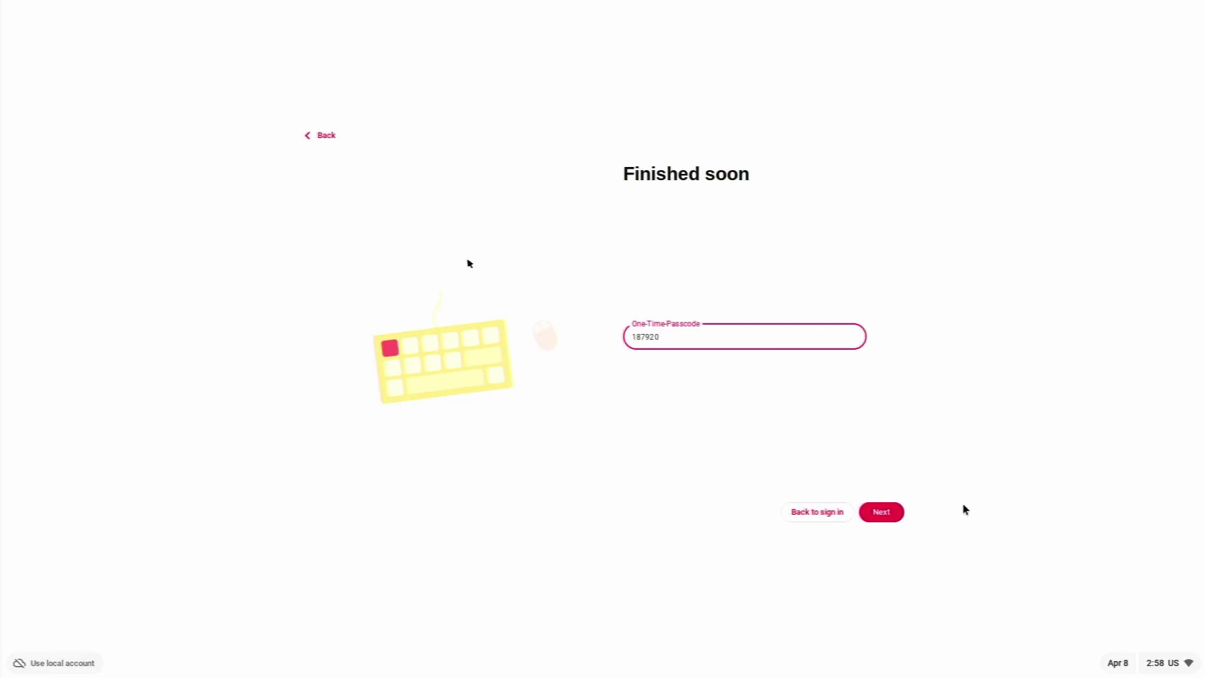
{"action": "left_click", "coordinate": [891, 518]}
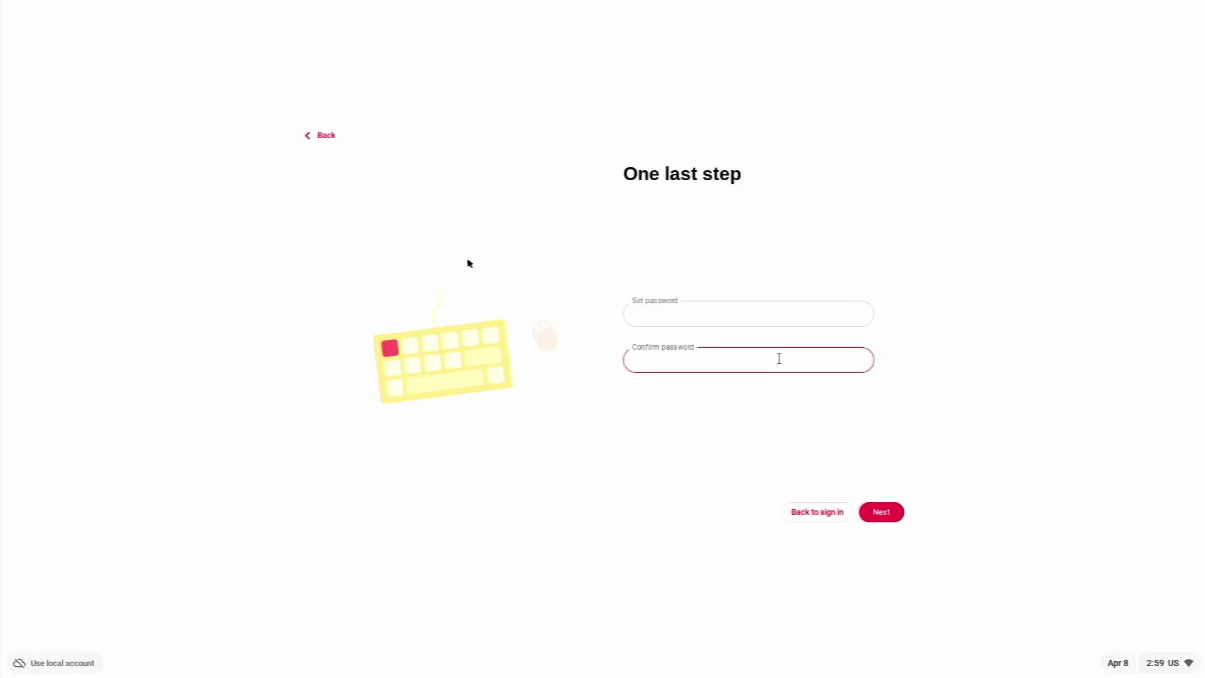
- Set and confirm the new account password, then acknowledge the account-created message
{"action": "left_click", "coordinate": [755, 322]}
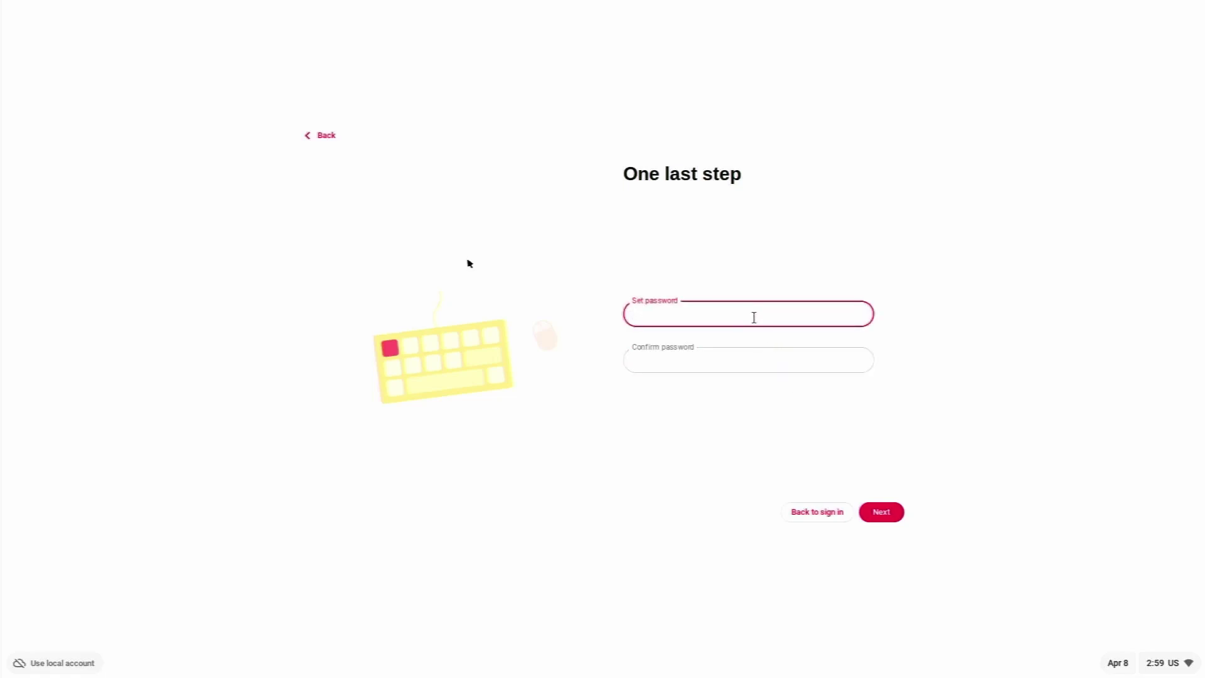
{"action": "type", "text": "123456"}
{"action": "key", "text": "Tab"}
{"action": "type", "text": "123456"}
{"action": "left_click", "coordinate": [876, 512]}
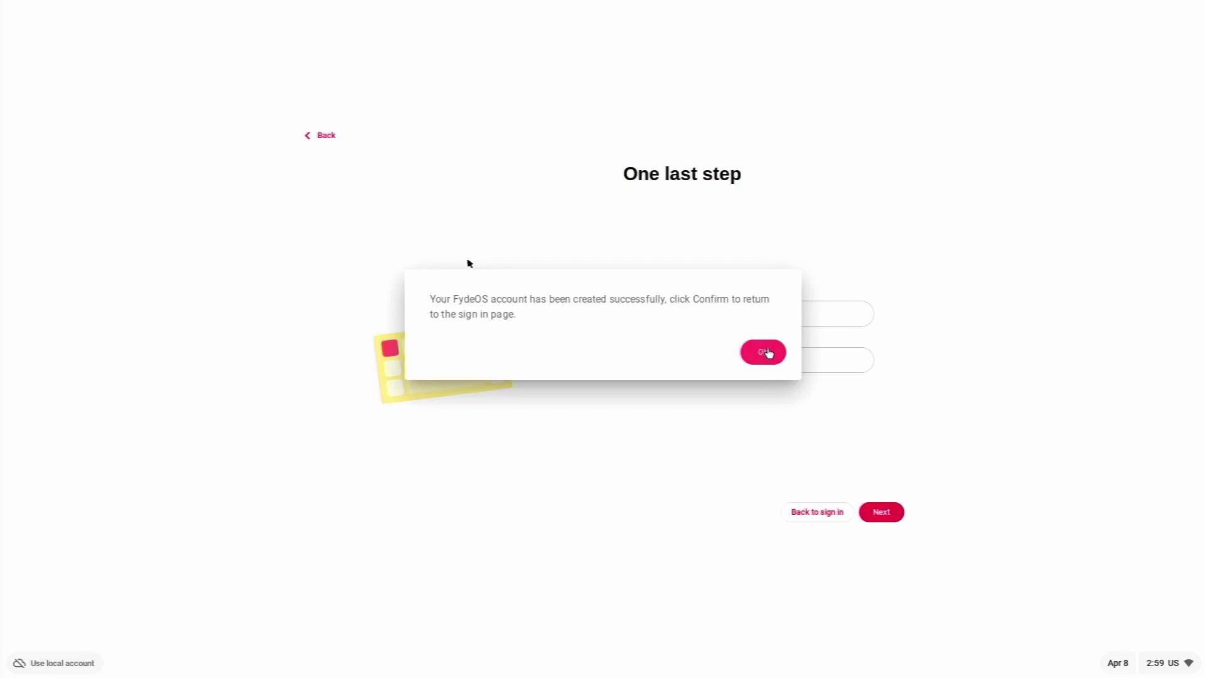
{"action": "left_click", "coordinate": [767, 352]}
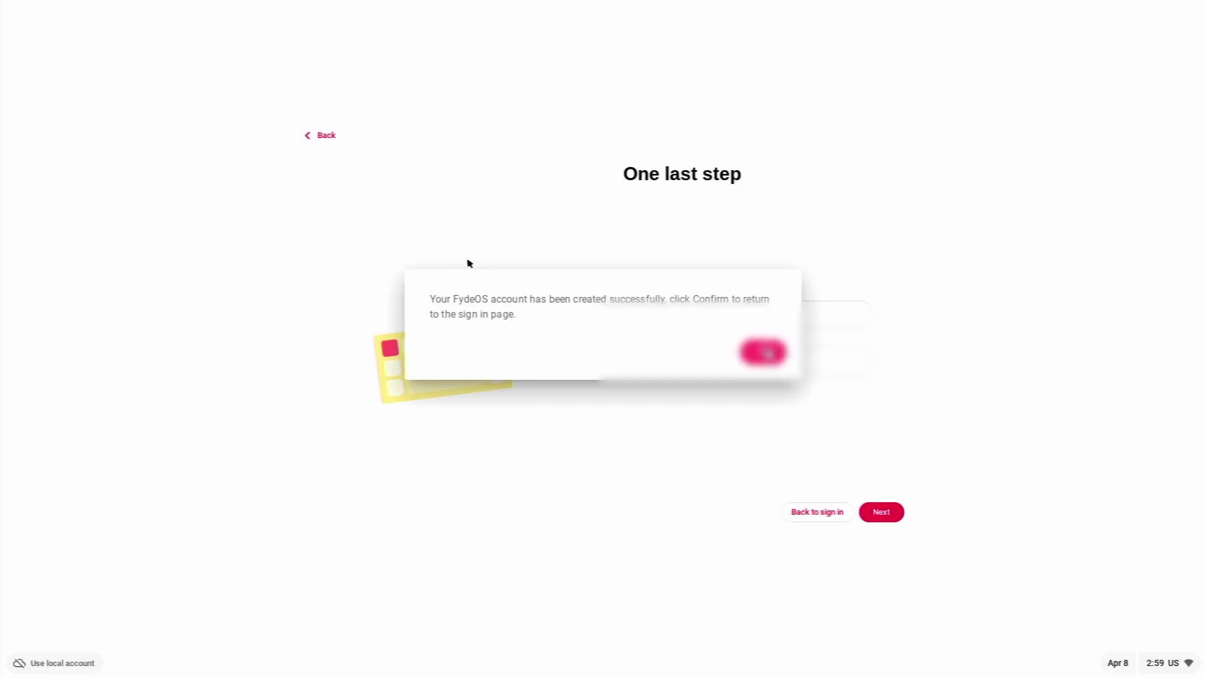
- Sign in to the new account by entering its password
{"action": "left_click", "coordinate": [885, 513]}
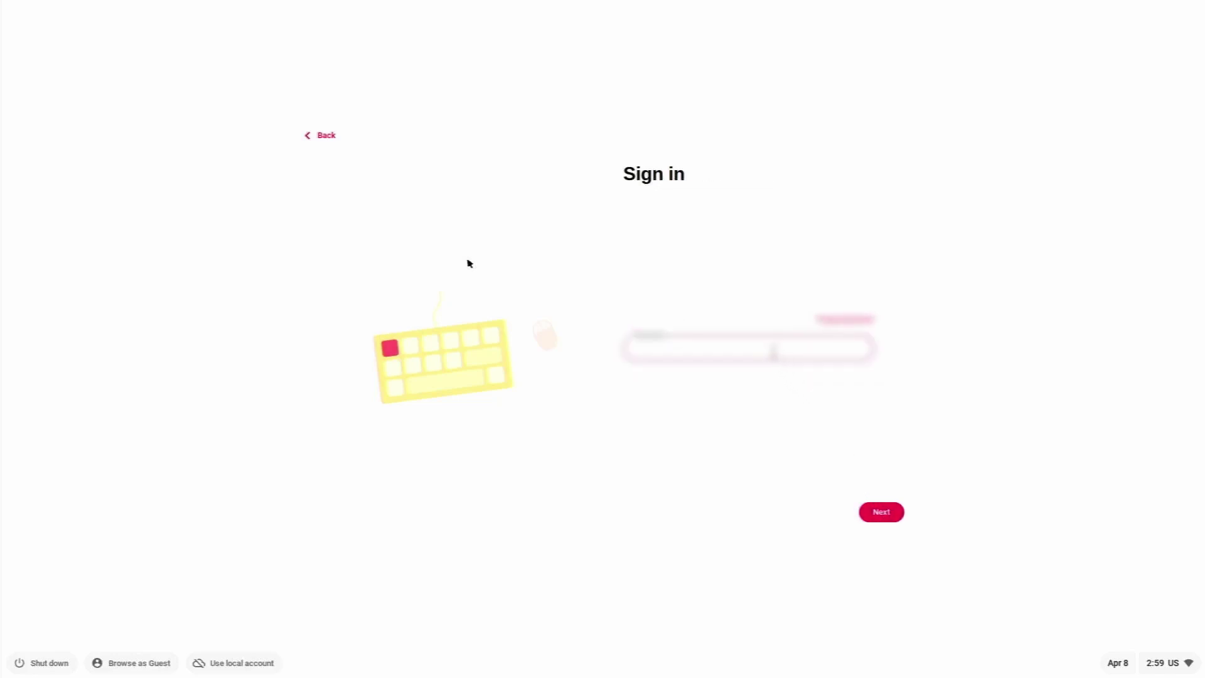
{"action": "type", "text": "••••••••"}
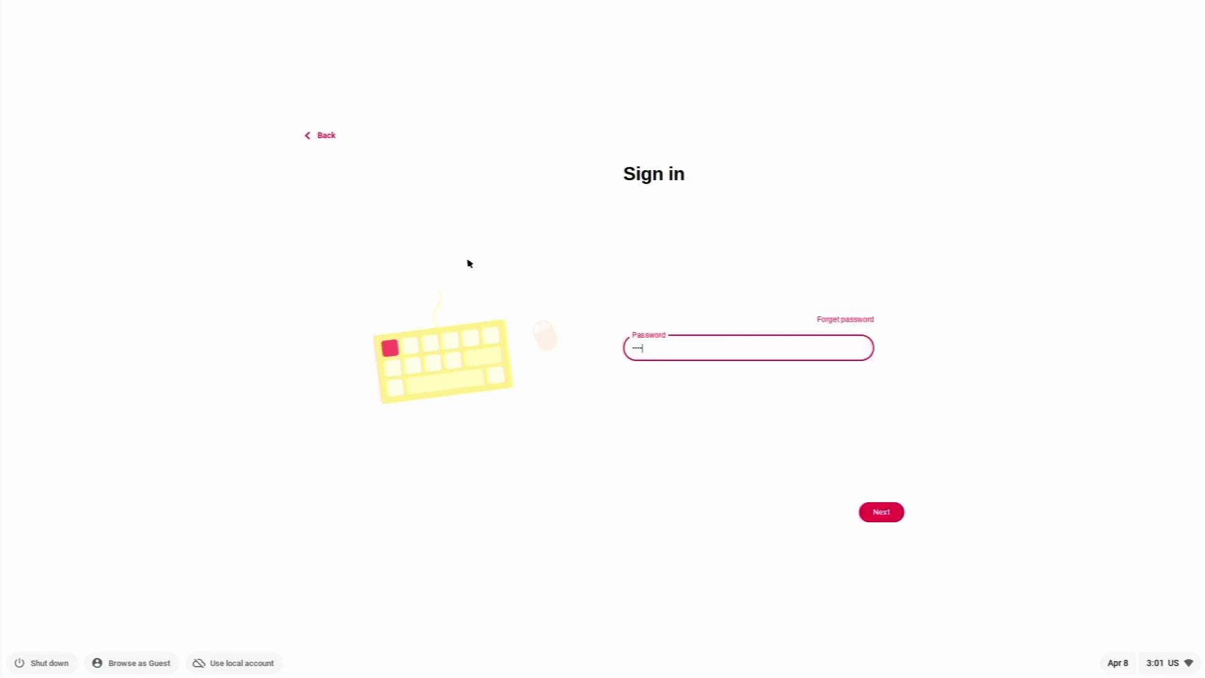
{"action": "type", "text": "••••"}
{"action": "key", "text": "Return"}
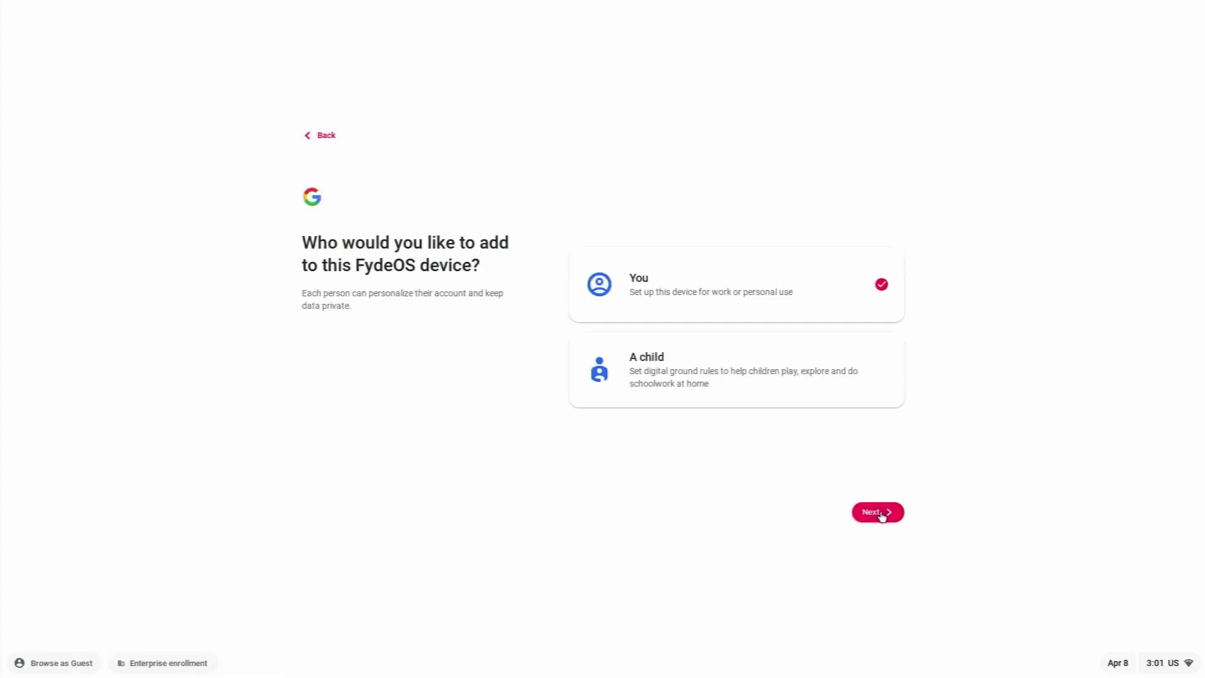
- Set the device up for yourself and sign in with the Google account password
{"action": "left_click", "coordinate": [881, 514]}
{"action": "left_click", "coordinate": [879, 516]}
{"action": "left_click", "coordinate": [559, 288]}
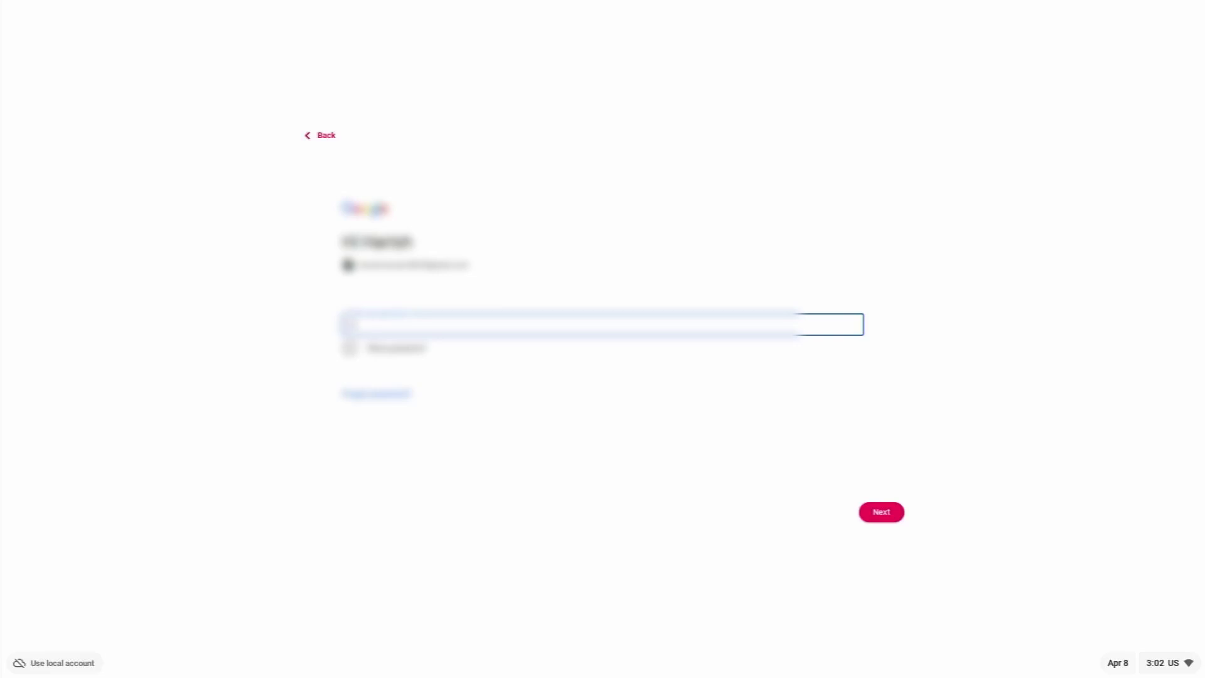
{"action": "type", "text": "•"}
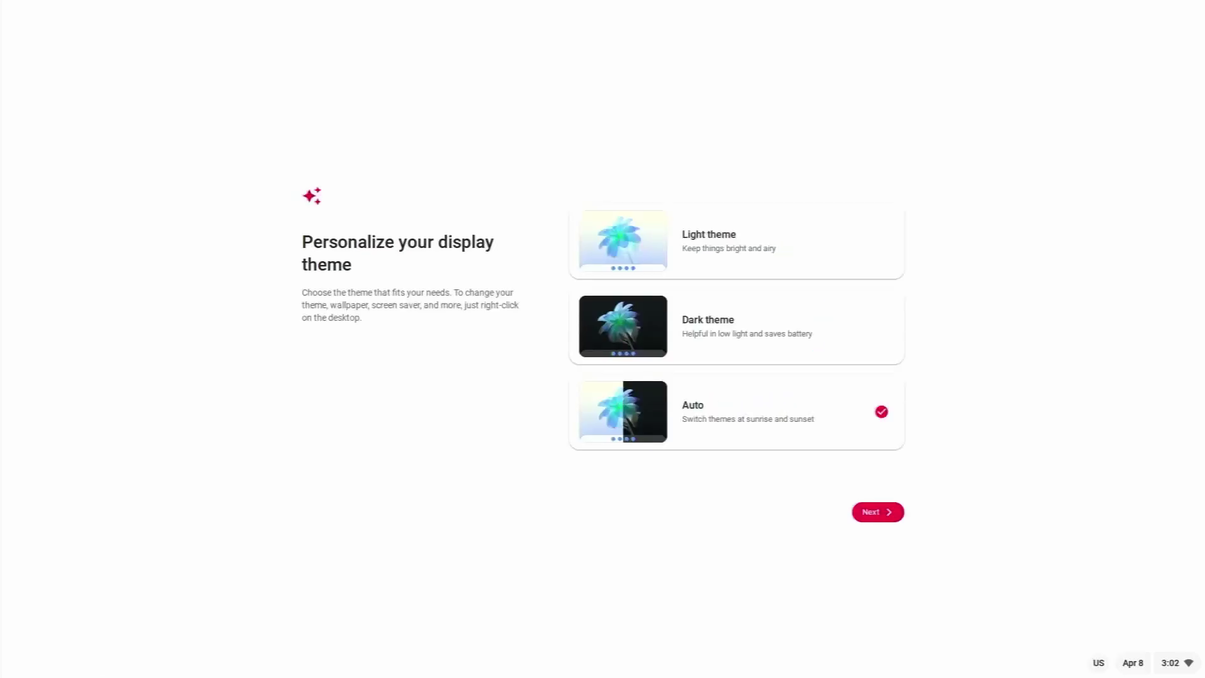
- Keep the Auto display theme and finish setup to reach the desktop
{"action": "key", "text": "Return"}
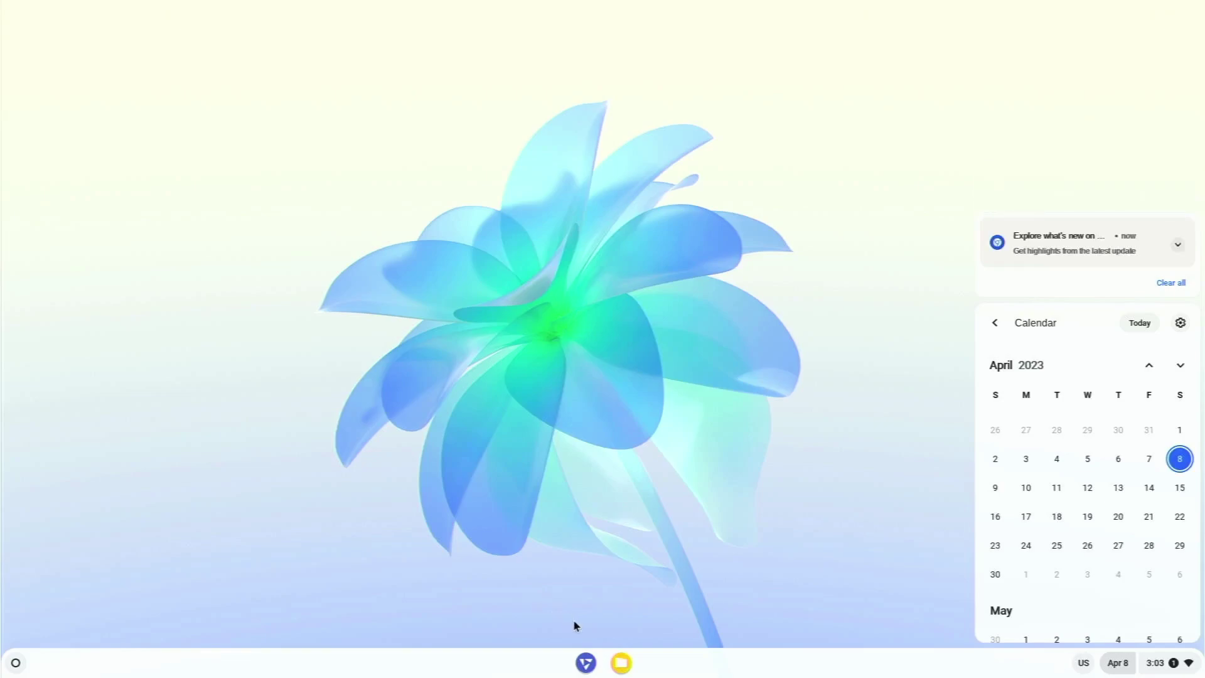
- Launch Chromium from the app launcher so a New Tab page appears
{"action": "key", "text": "super"}
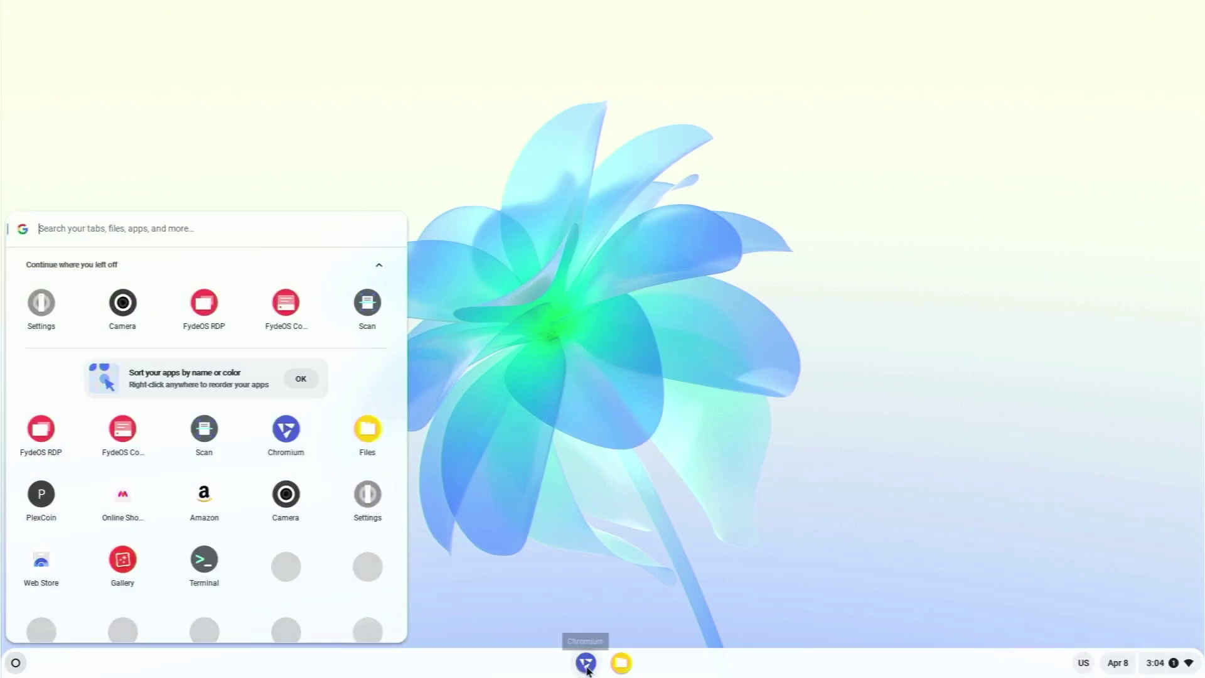
{"action": "left_click", "coordinate": [586, 663]}
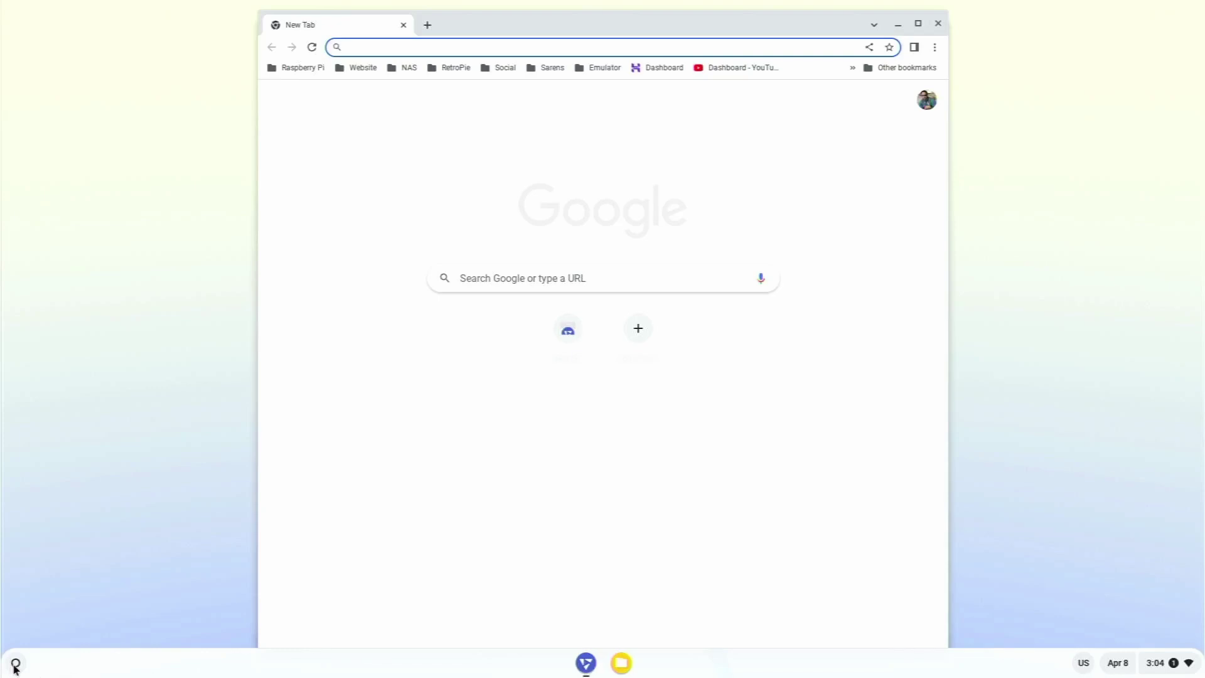
- Open the app launcher from the bottom-left shelf button to show installed apps
{"action": "left_click", "coordinate": [15, 664]}
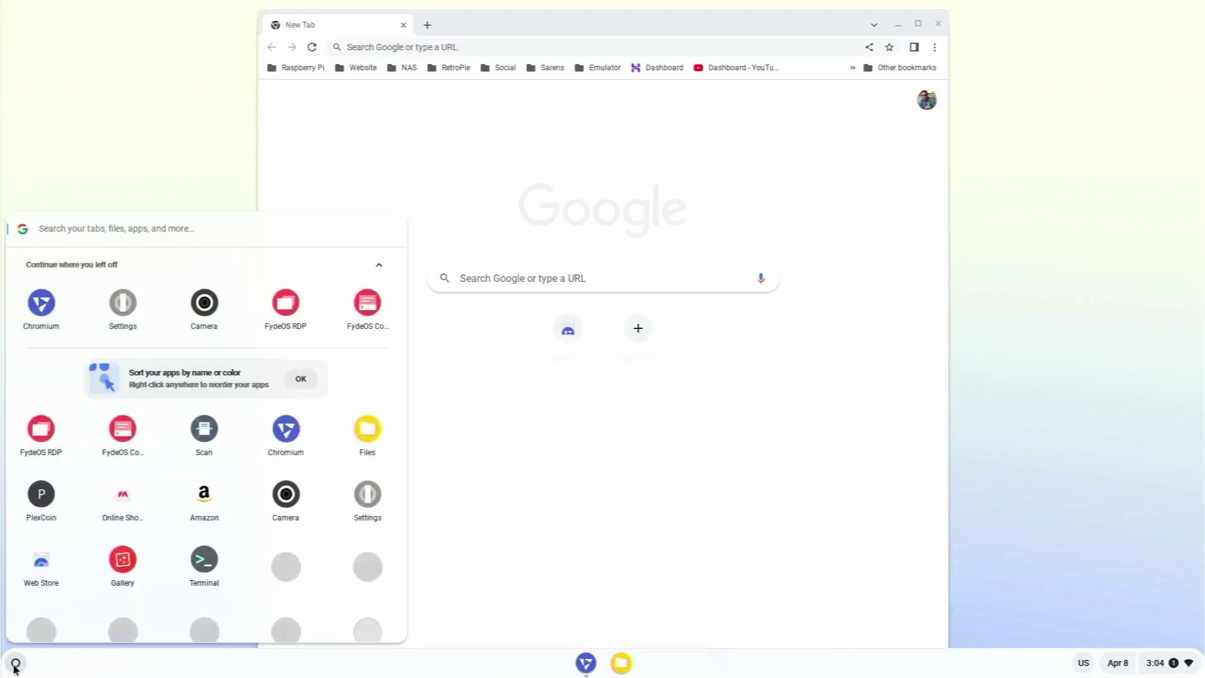